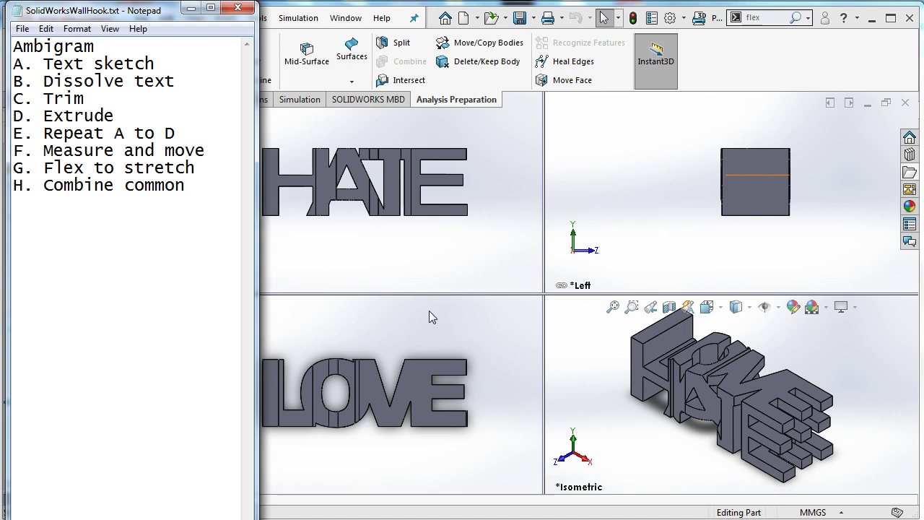
# Bring the finished HATE/LOVE ambigram part in SOLIDWORKS in front of the Notepad notes
pyautogui.click(438, 331)
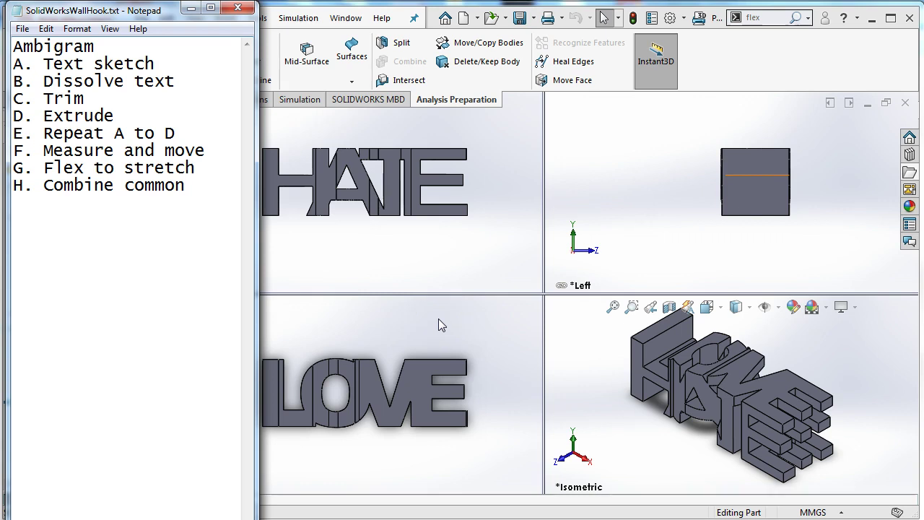
pyautogui.click(469, 310)
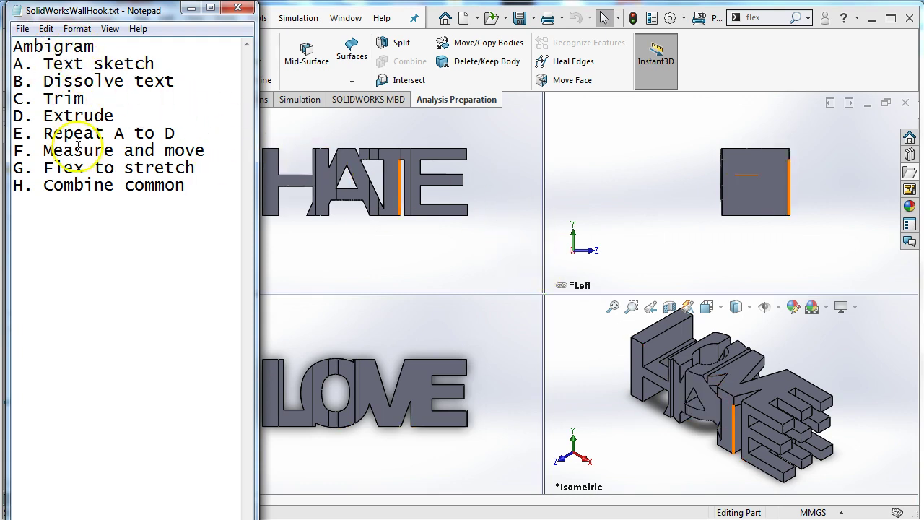
pyautogui.click(456, 273)
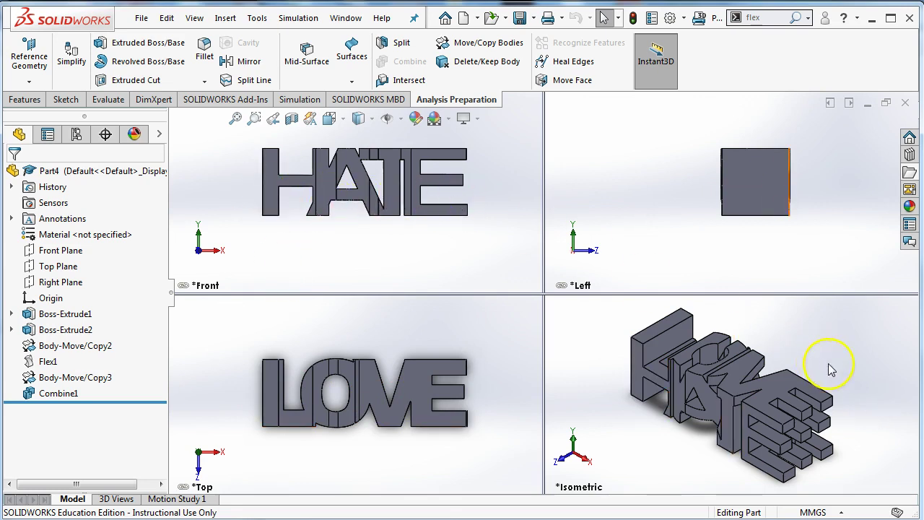
# Orbit the example so LOVE faces the viewer, then highlight 'Flex' in the Notepad notes
pyautogui.moveTo(830, 370); pyautogui.dragTo(812, 395, button='middle')
pyautogui.moveTo(798, 438); pyautogui.dragTo(773, 432, button='middle')
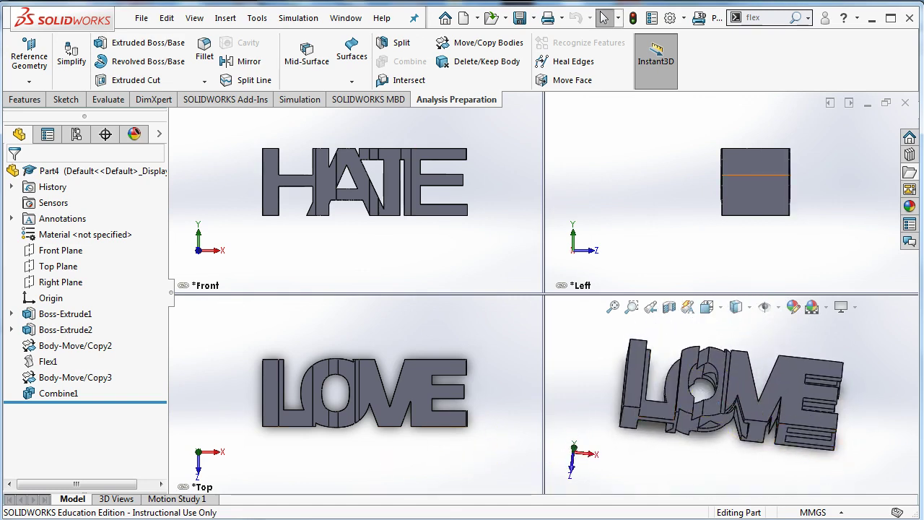
pyautogui.hotkey('alt', 'Tab')
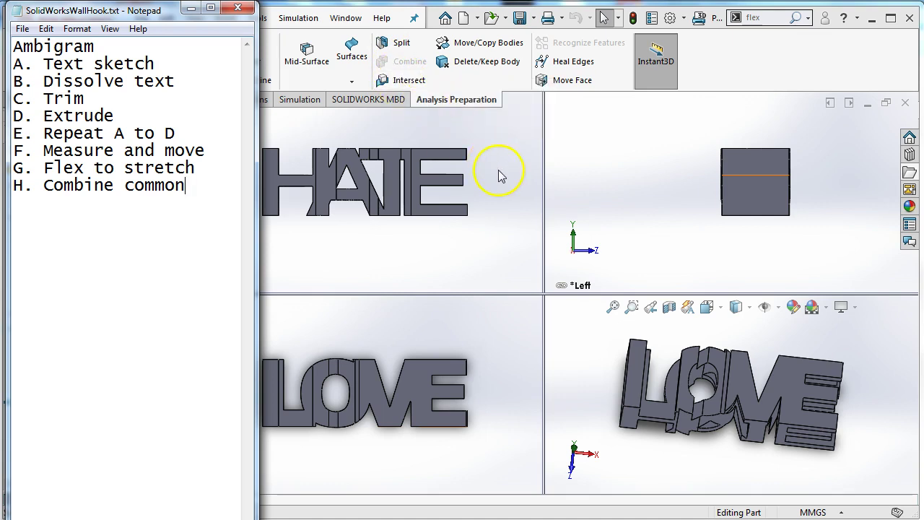
pyautogui.moveTo(46, 168); pyautogui.dragTo(78, 168)
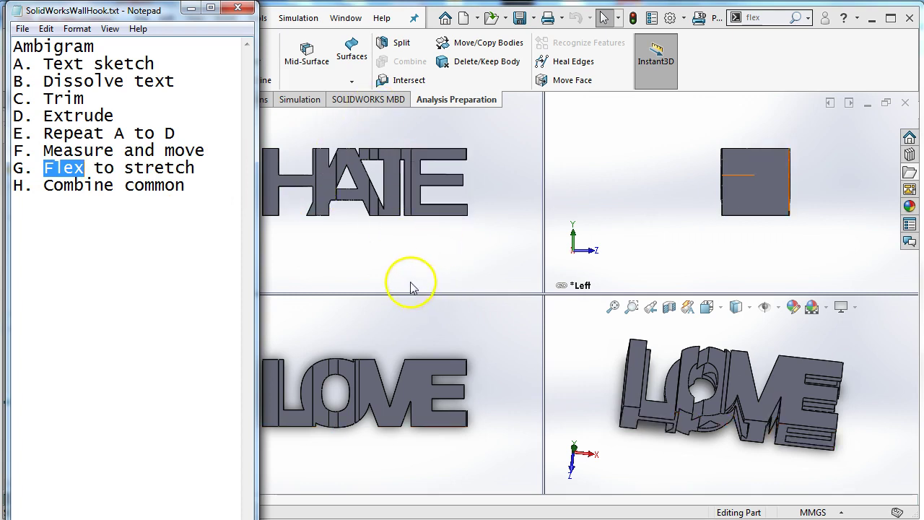
# Create a new blank SOLIDWORKS part document
pyautogui.click(343, 131)
pyautogui.click(354, 117)
pyautogui.click(143, 18)
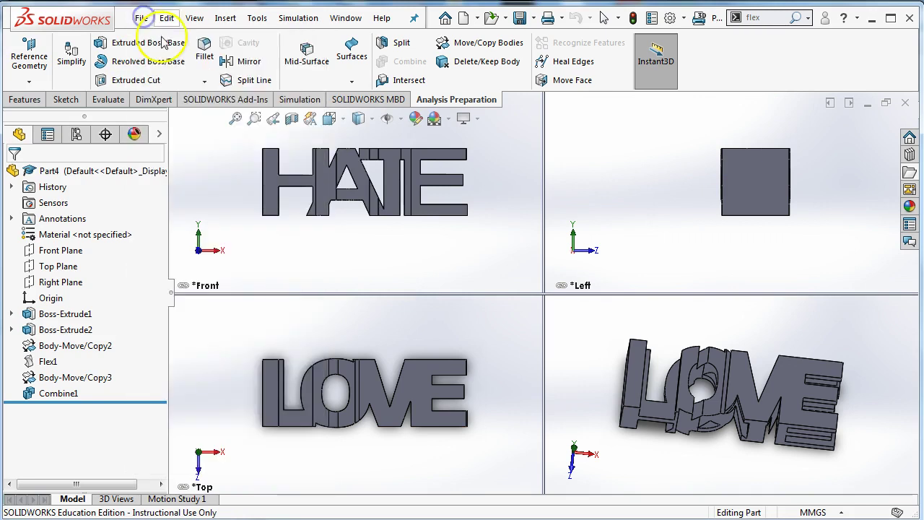
pyautogui.click(167, 18)
pyautogui.moveTo(142, 18)
pyautogui.click(184, 28)
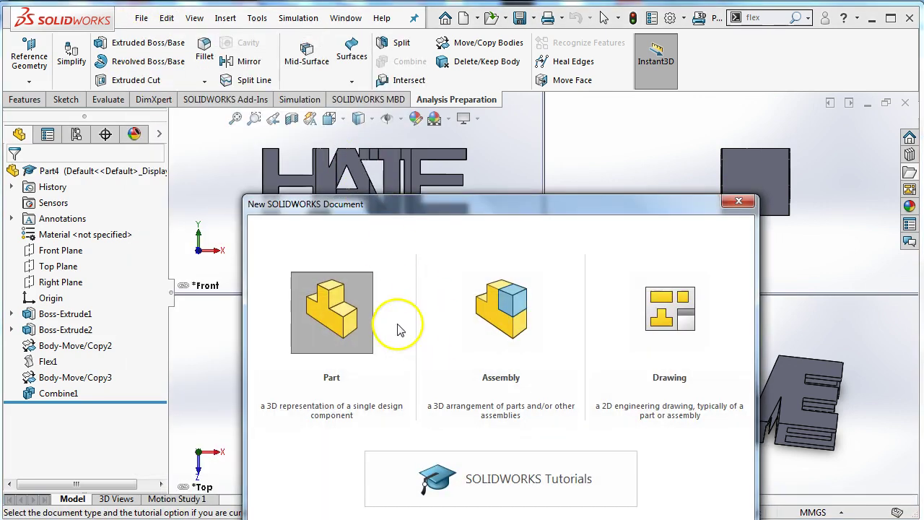
pyautogui.doubleClick(366, 289)
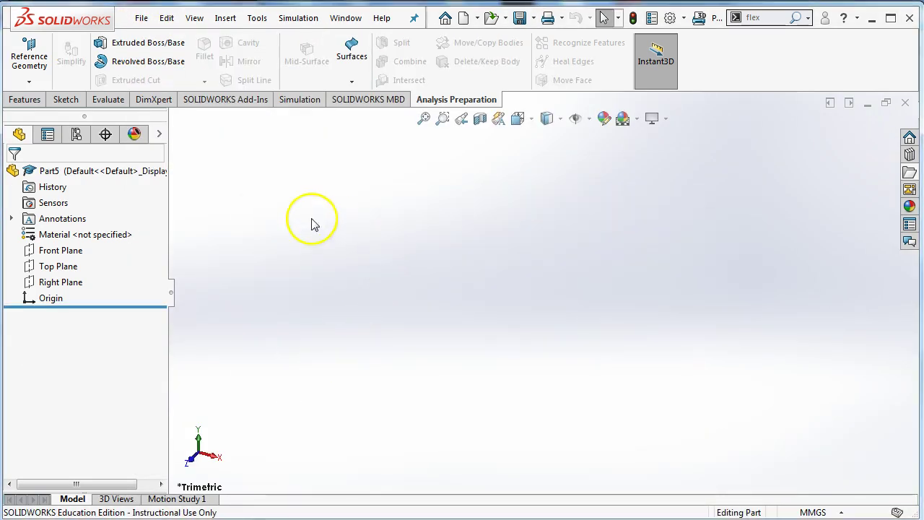
# Start STEAM sketch text on the Top Plane, viewed normal, with Use document font unchecked
pyautogui.click(60, 266)
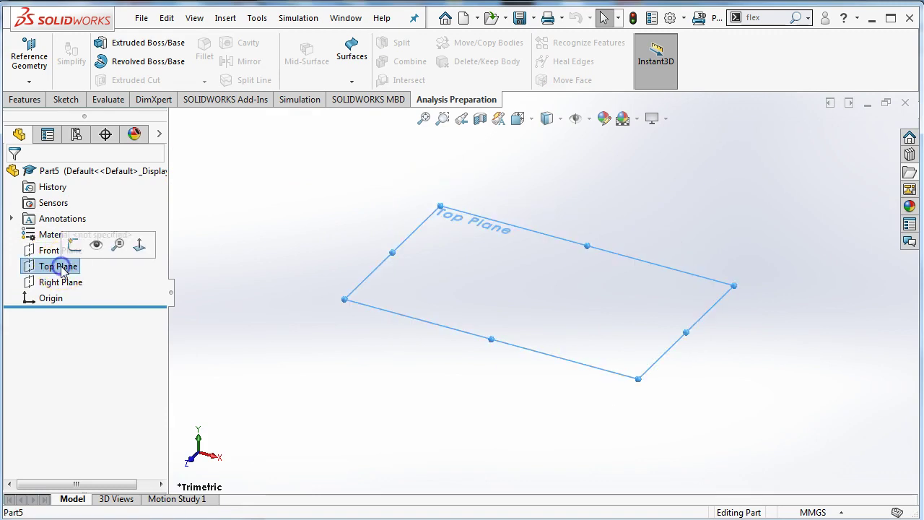
pyautogui.click(139, 245)
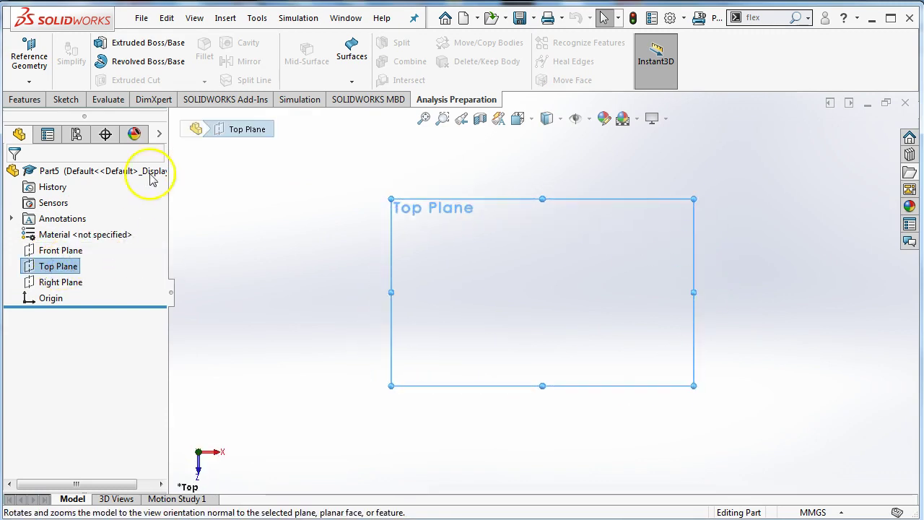
pyautogui.click(64, 101)
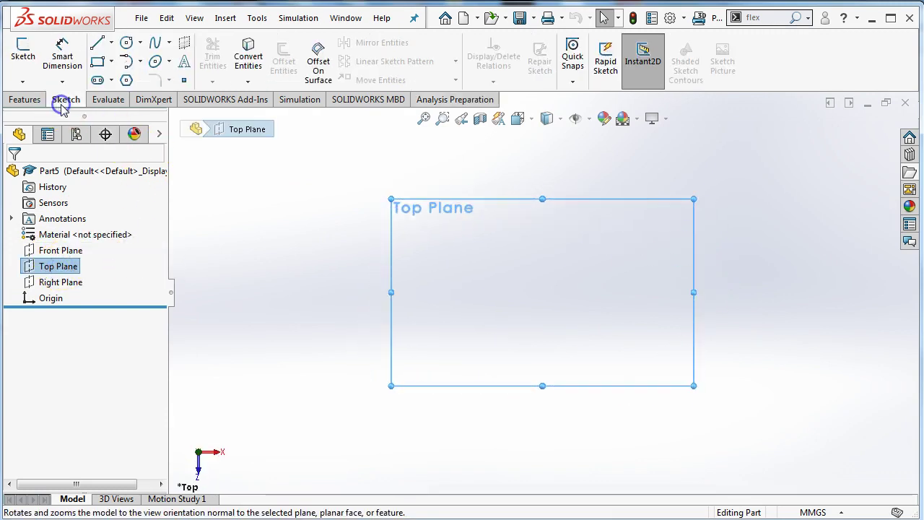
pyautogui.click(186, 67)
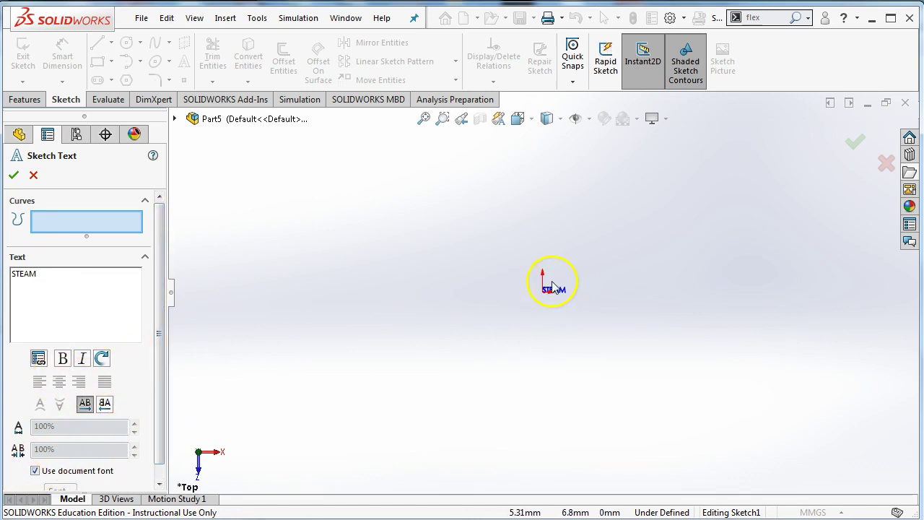
pyautogui.scroll(-3, 562, 302)
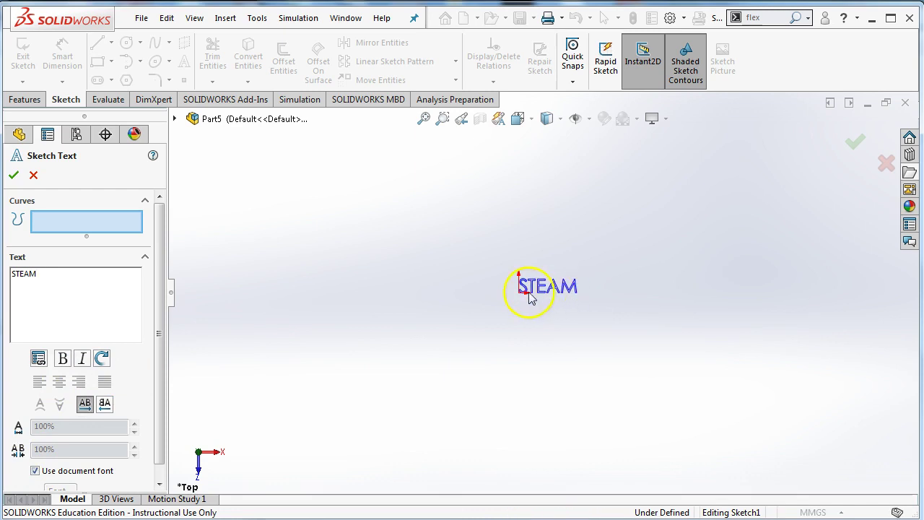
pyautogui.click(35, 471)
pyautogui.scroll(-1, 46, 473)
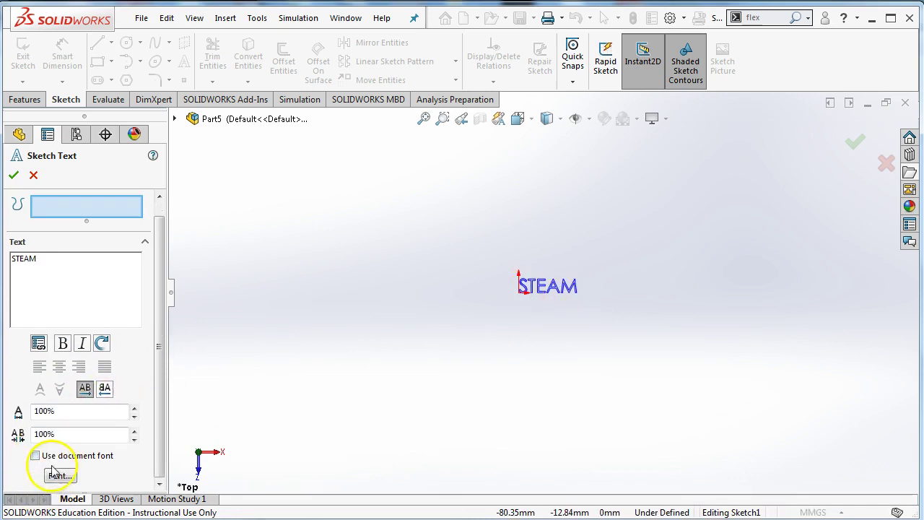
# Set the STEAM text font to Arial Black at 40 mm height
pyautogui.click(57, 476)
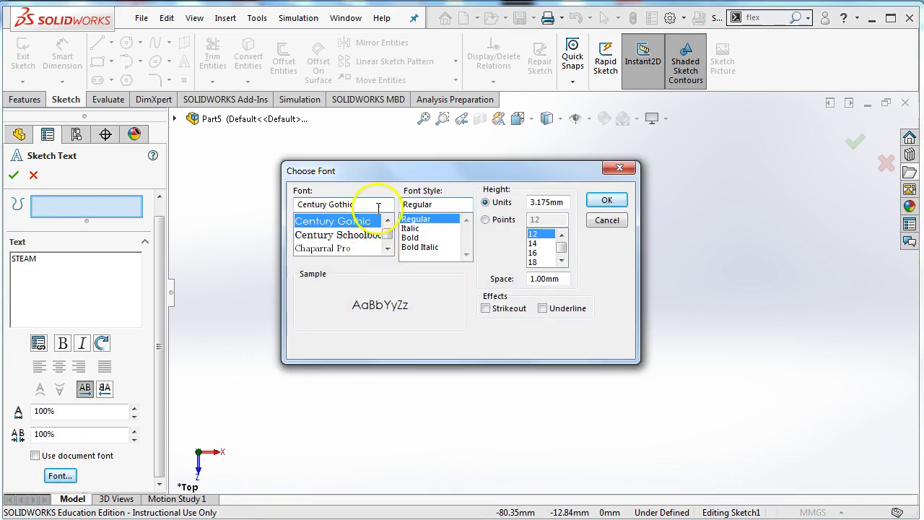
pyautogui.write('aria')
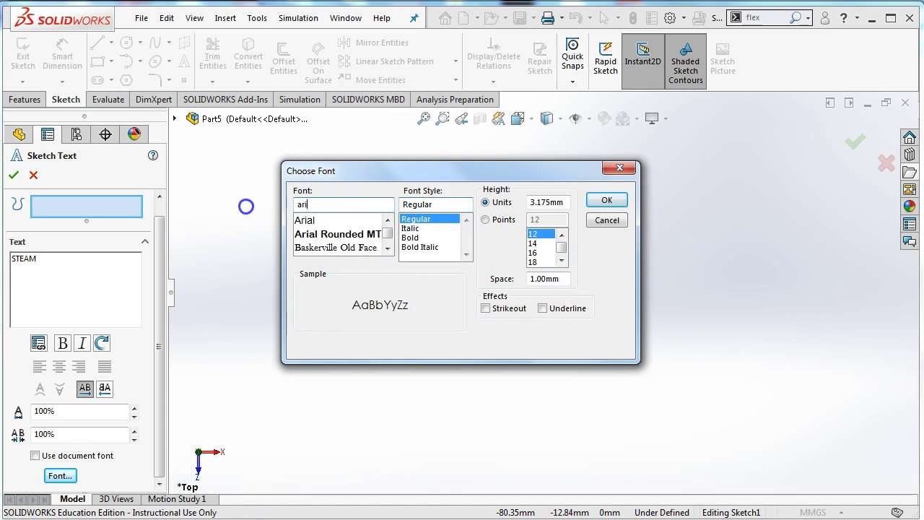
pyautogui.click(312, 220)
pyautogui.click(466, 247)
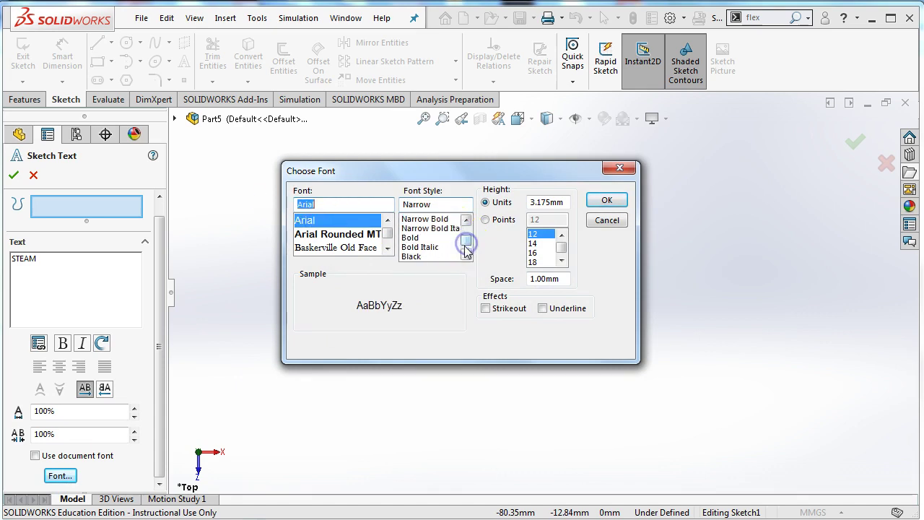
pyautogui.click(412, 256)
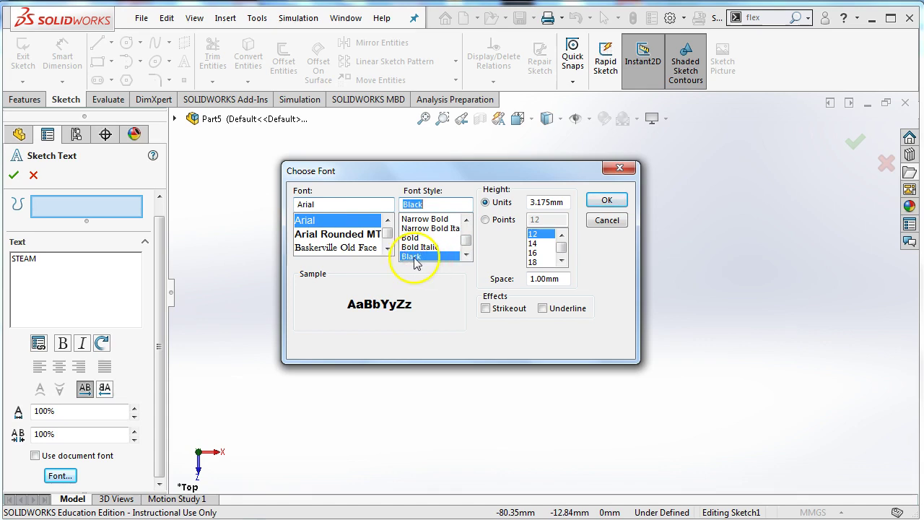
pyautogui.moveTo(498, 174)
pyautogui.mouseDown()
pyautogui.moveTo(475, 305)
pyautogui.moveTo(494, 312)
pyautogui.mouseUp()
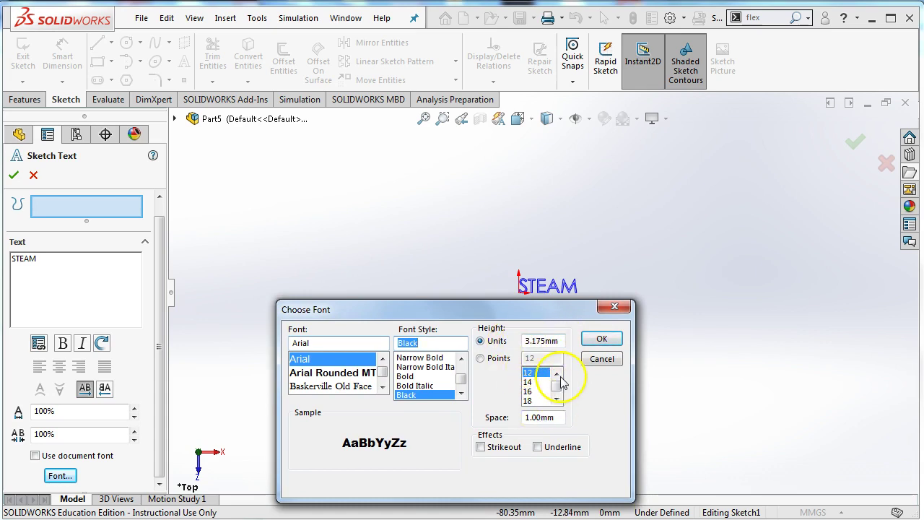
pyautogui.click(551, 341)
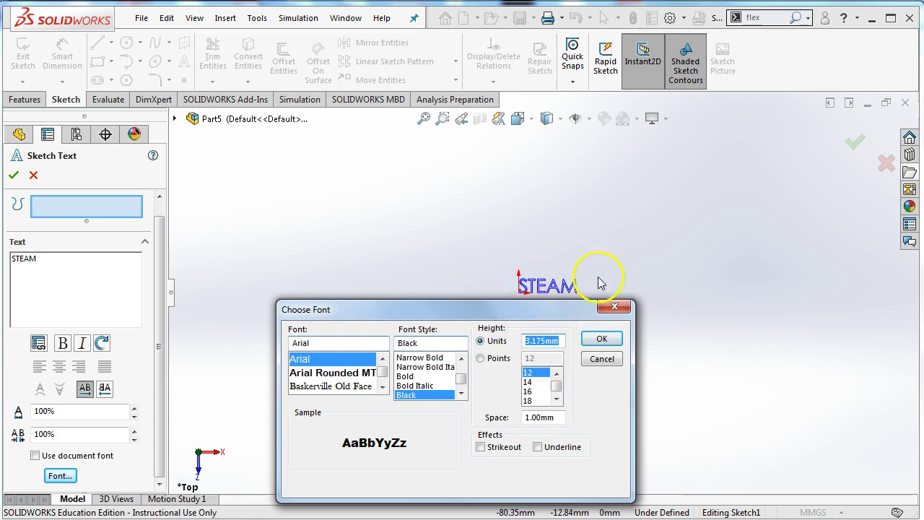
pyautogui.press('Return')
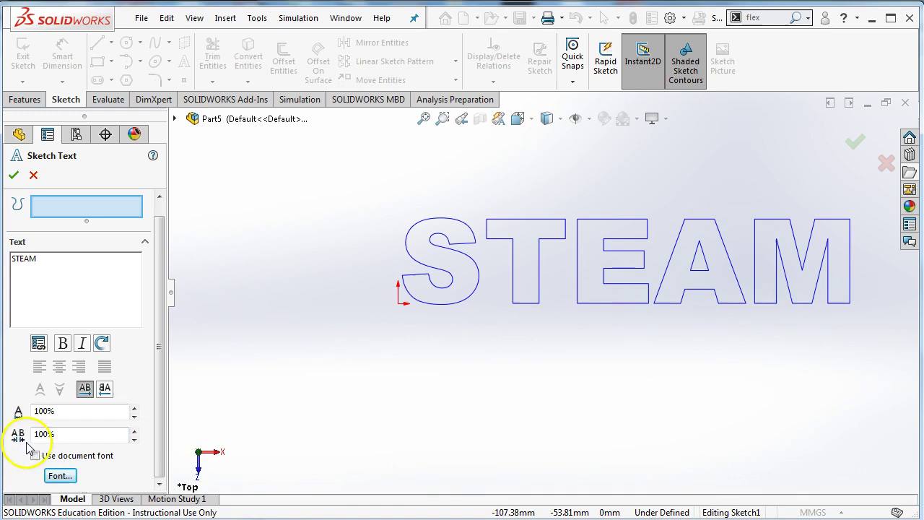
# Lower the STEAM character spacing to 80% and accept the text into Sketch1
pyautogui.click(134, 440)
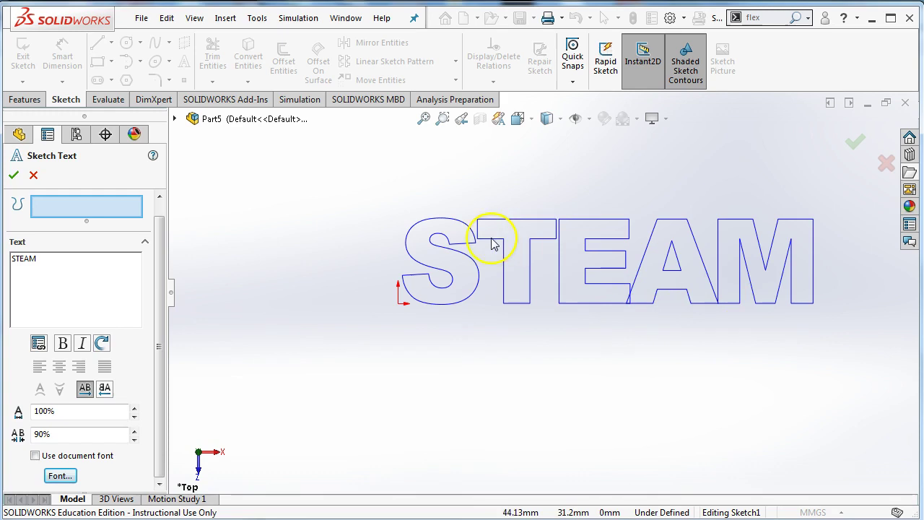
pyautogui.click(135, 440)
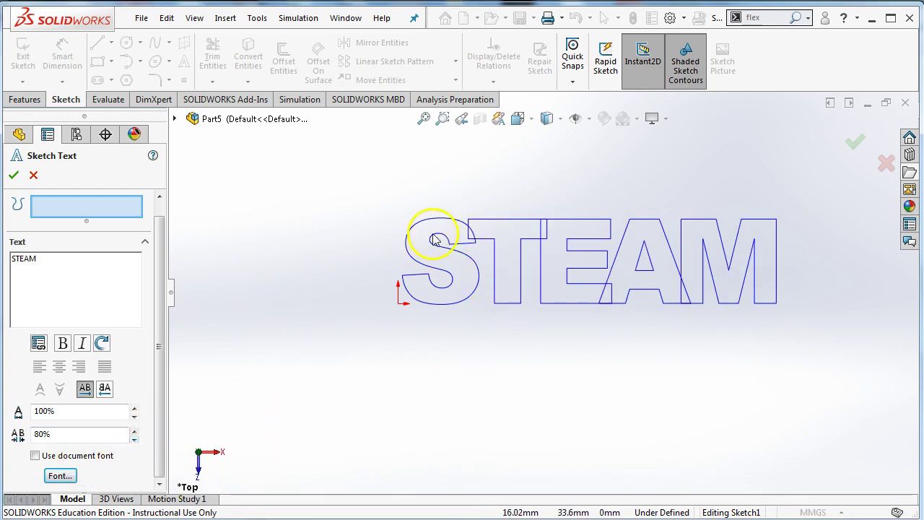
pyautogui.click(855, 144)
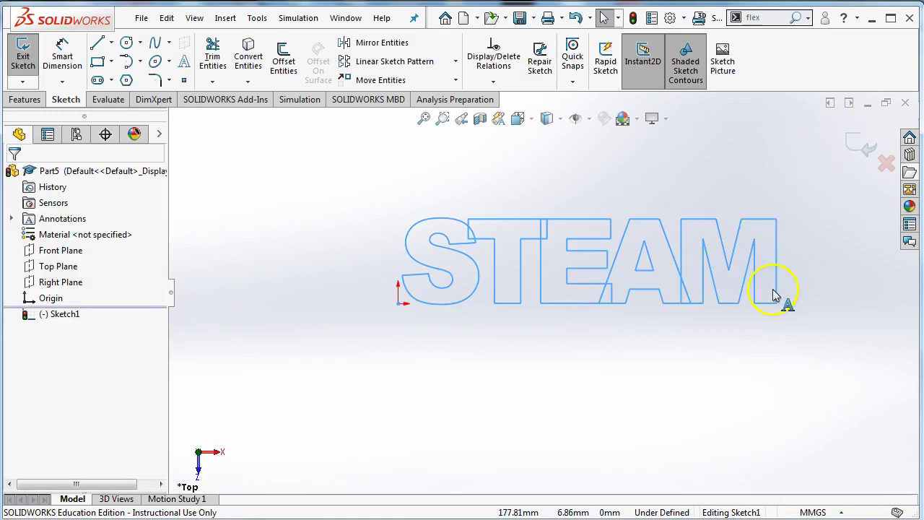
pyautogui.keyDown('ctrl'); pyautogui.moveTo(619, 291); pyautogui.dragTo(495, 292, button='middle'); pyautogui.keyUp('ctrl')
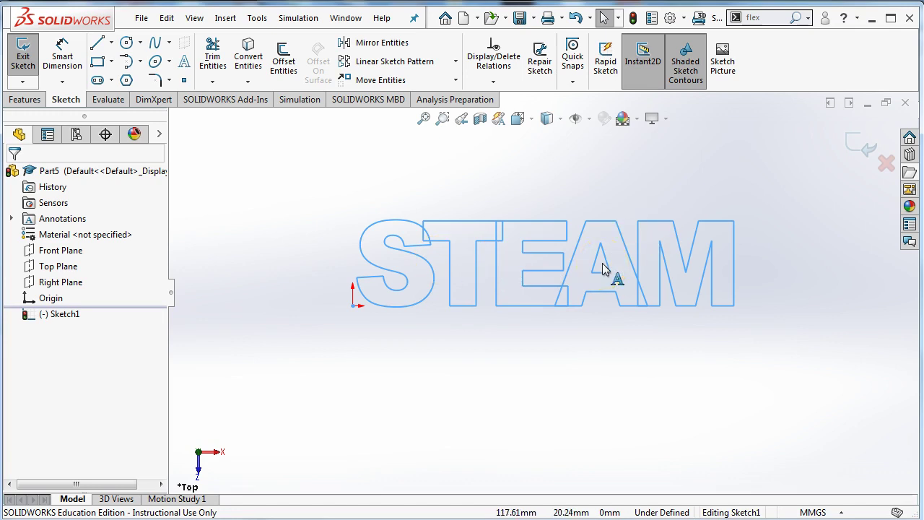
# Dissolve the STEAM sketch text into plain lines and curves, then select the S's top line
pyautogui.rightClick(435, 245)
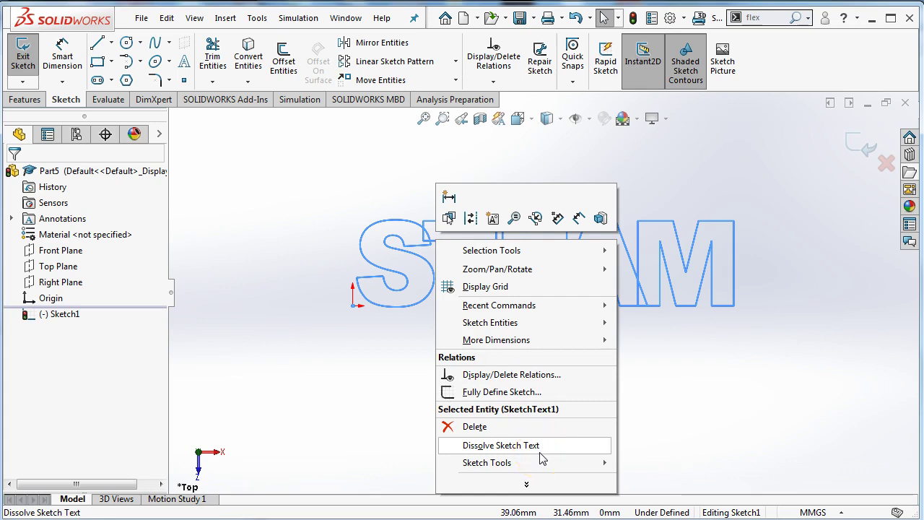
pyautogui.click(539, 446)
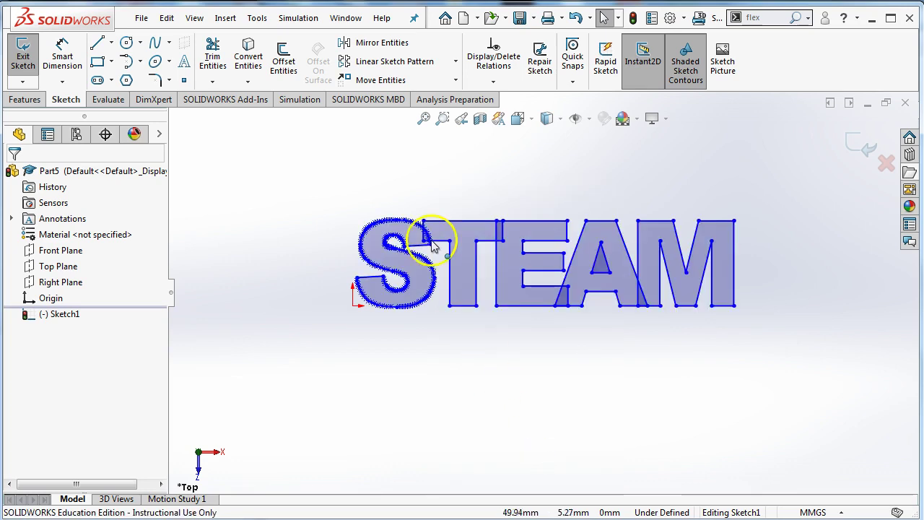
pyautogui.scroll(-2, 462, 241)
pyautogui.scroll(-3, 466, 244)
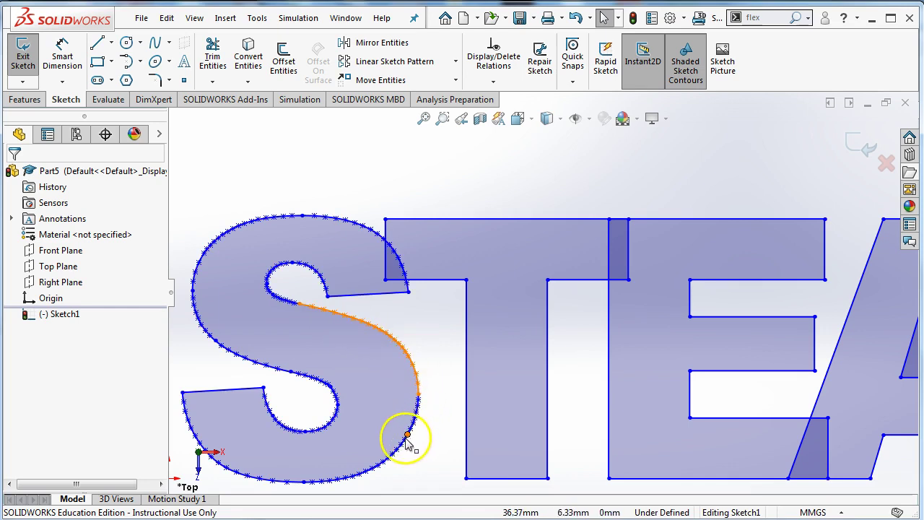
pyautogui.click(369, 293)
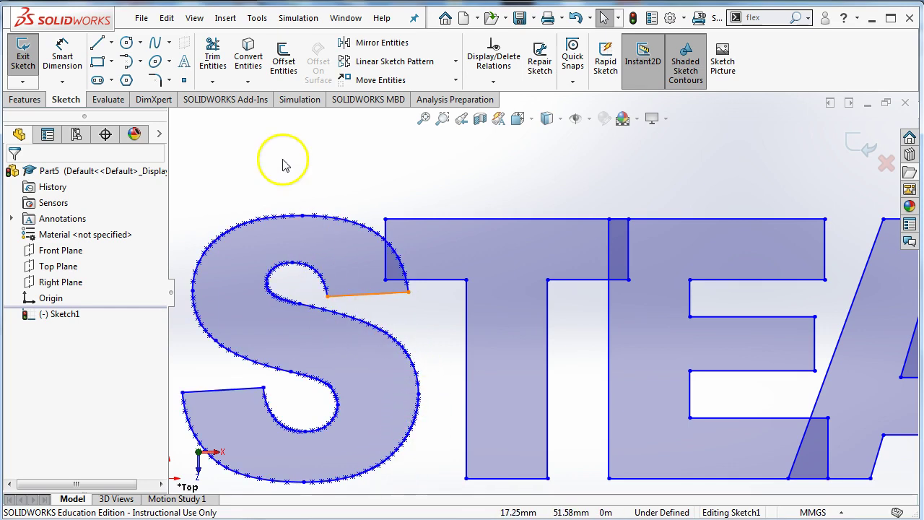
# Power-trim the overlapping segments between the S, T, E and A
pyautogui.click(217, 59)
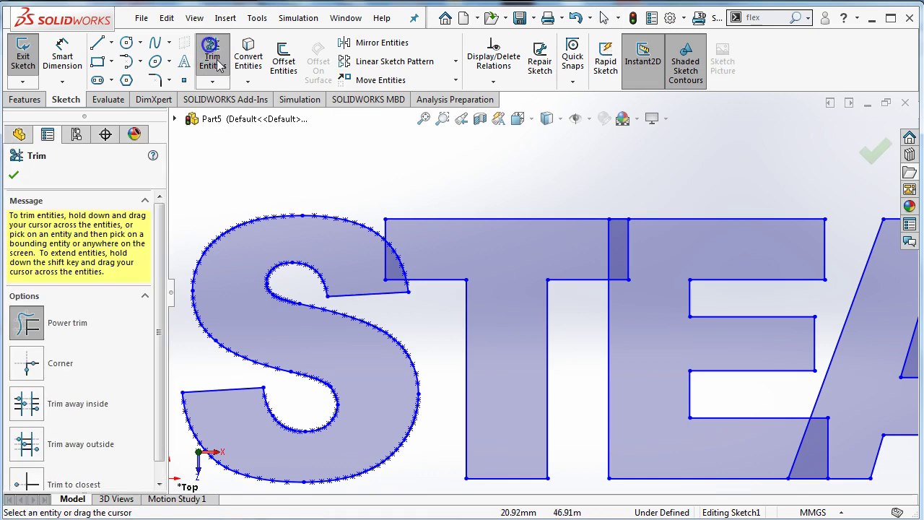
pyautogui.moveTo(366, 275); pyautogui.dragTo(442, 248)
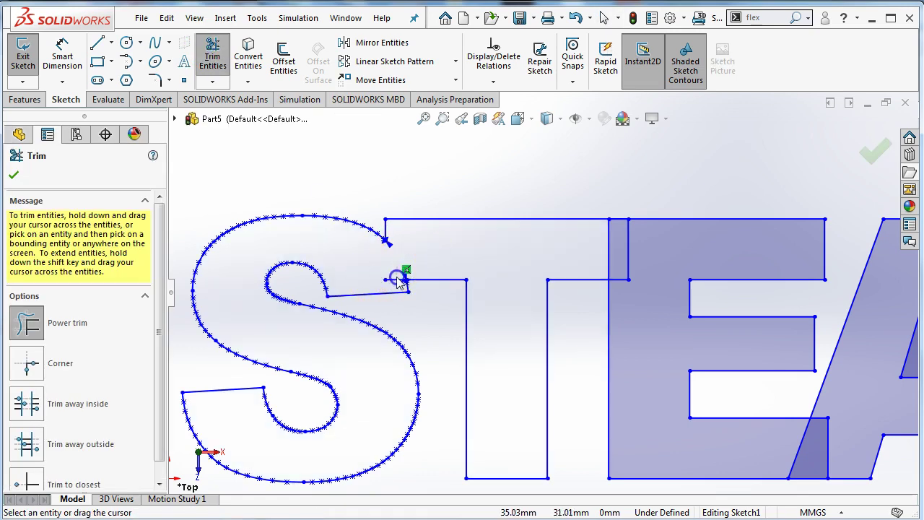
pyautogui.moveTo(398, 282)
pyautogui.mouseDown()
pyautogui.moveTo(562, 250)
pyautogui.moveTo(634, 248)
pyautogui.mouseUp()
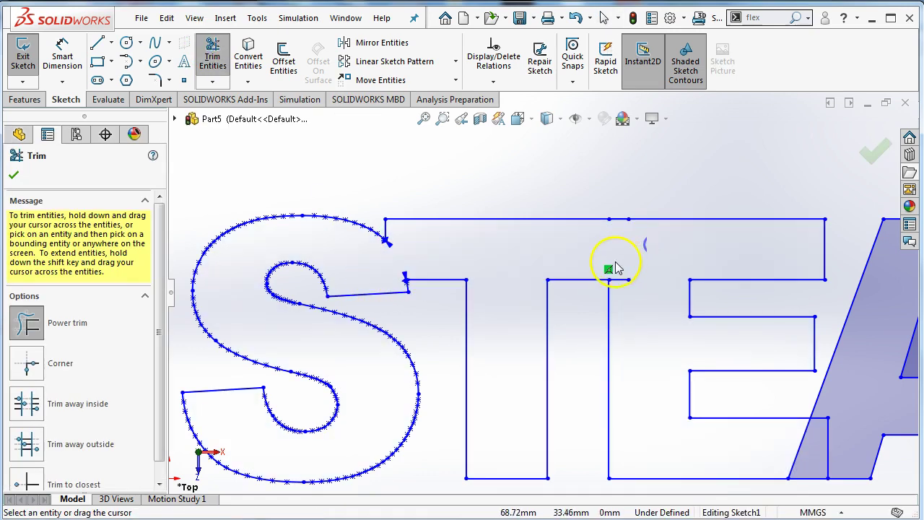
pyautogui.click(631, 224)
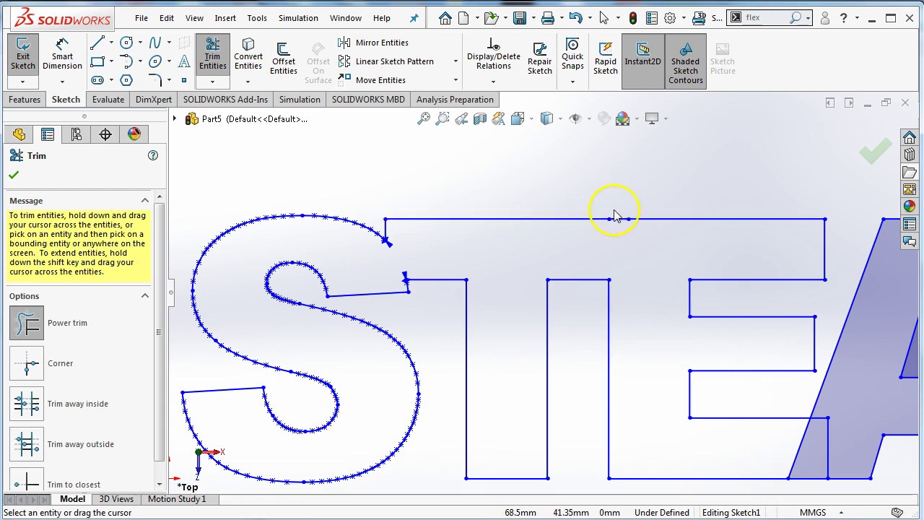
pyautogui.moveTo(639, 220)
pyautogui.mouseDown()
pyautogui.moveTo(712, 444)
pyautogui.moveTo(768, 458)
pyautogui.moveTo(856, 444)
pyautogui.moveTo(843, 409)
pyautogui.mouseUp()
# Trim the A–M overlap below their crossing and finish trimming
pyautogui.press('z')
pyautogui.press('z')
pyautogui.press('z')
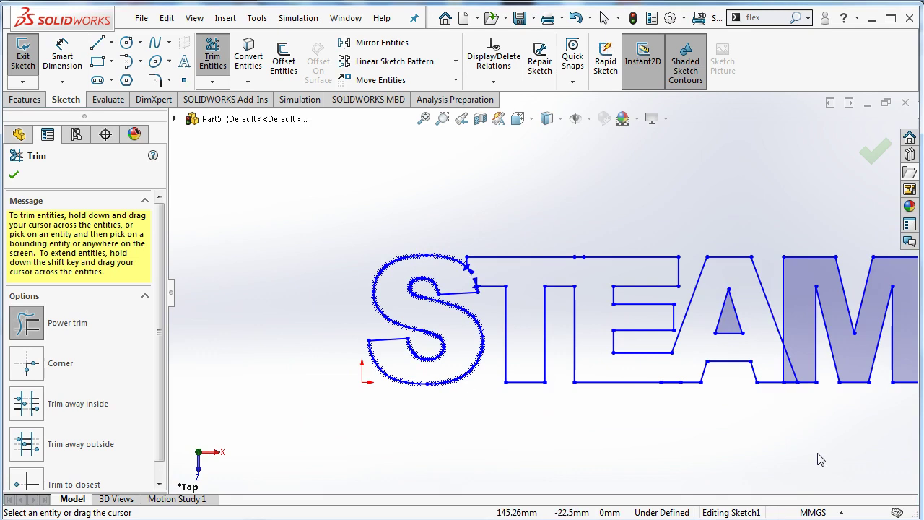
pyautogui.moveTo(770, 345)
pyautogui.mouseDown()
pyautogui.moveTo(768, 365)
pyautogui.moveTo(788, 365)
pyautogui.mouseUp()
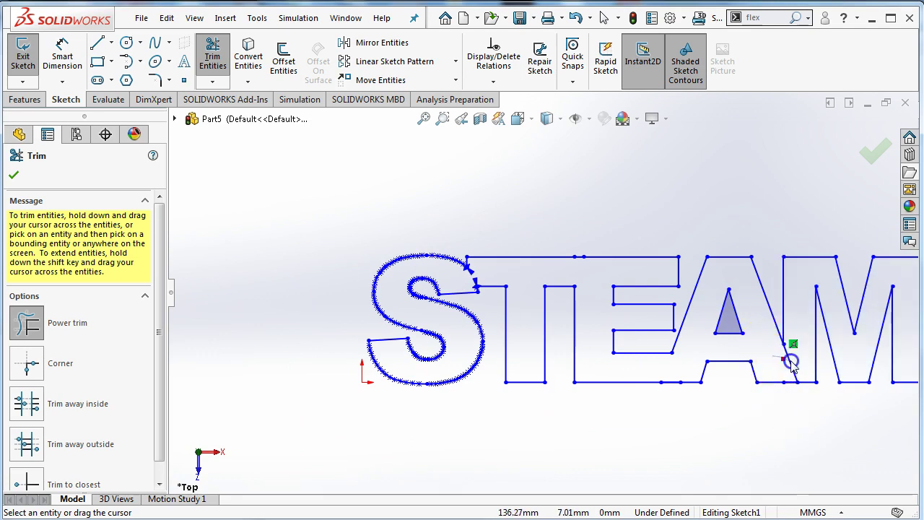
pyautogui.scroll(3, 791, 368)
pyautogui.scroll(-1, 780, 359)
pyautogui.scroll(-3, 320, 212)
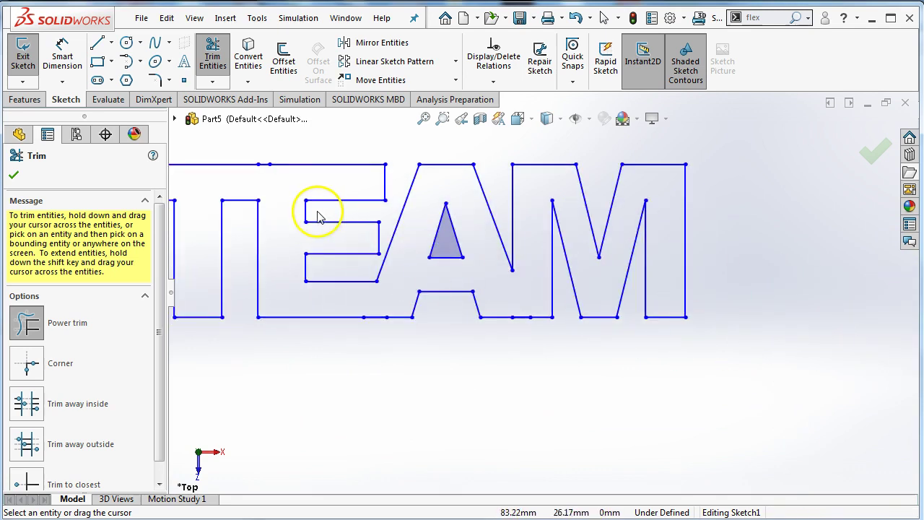
pyautogui.scroll(5, 443, 302)
pyautogui.scroll(2, 403, 258)
pyautogui.scroll(-3, 403, 258)
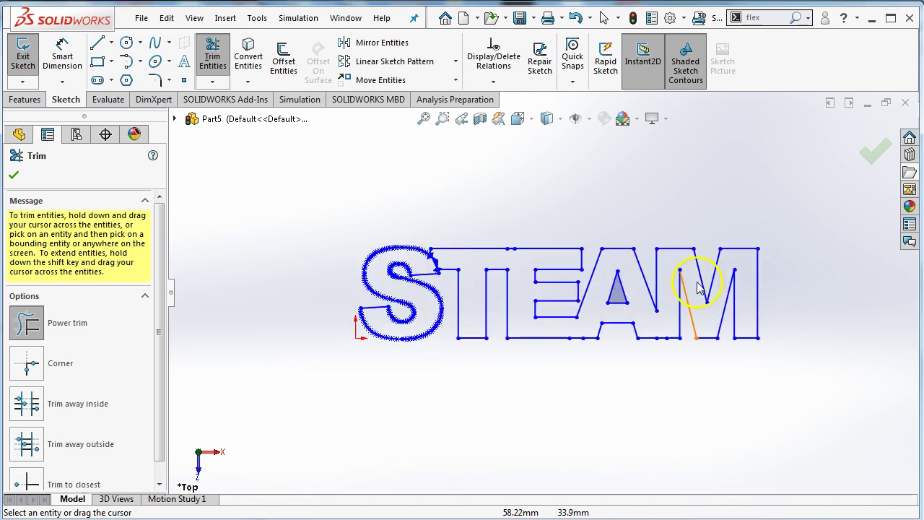
pyautogui.click(872, 152)
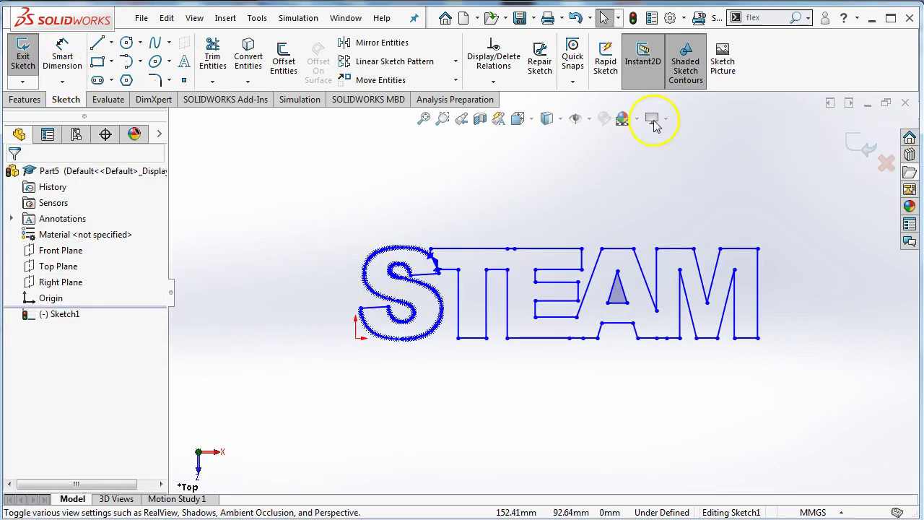
# Extrude the joined STEAM outline region 70 mm blind as Boss-Extrude1
pyautogui.click(26, 99)
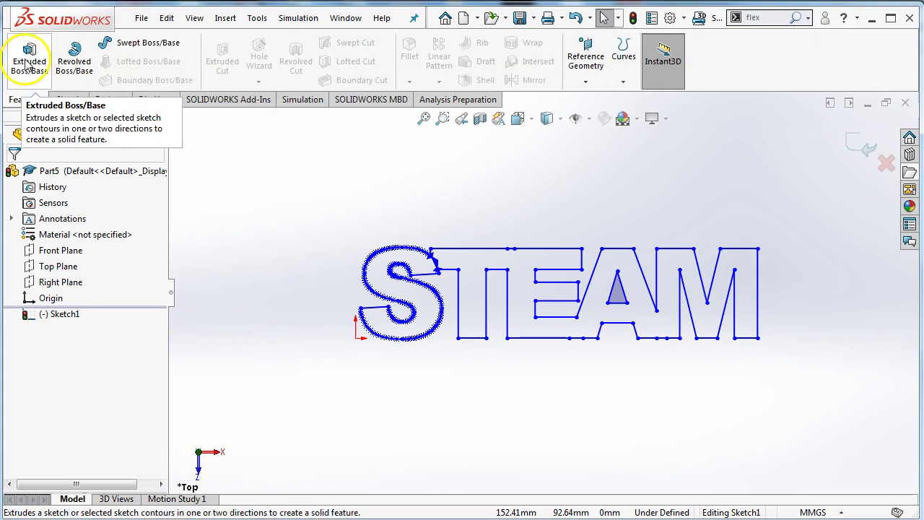
pyautogui.click(28, 59)
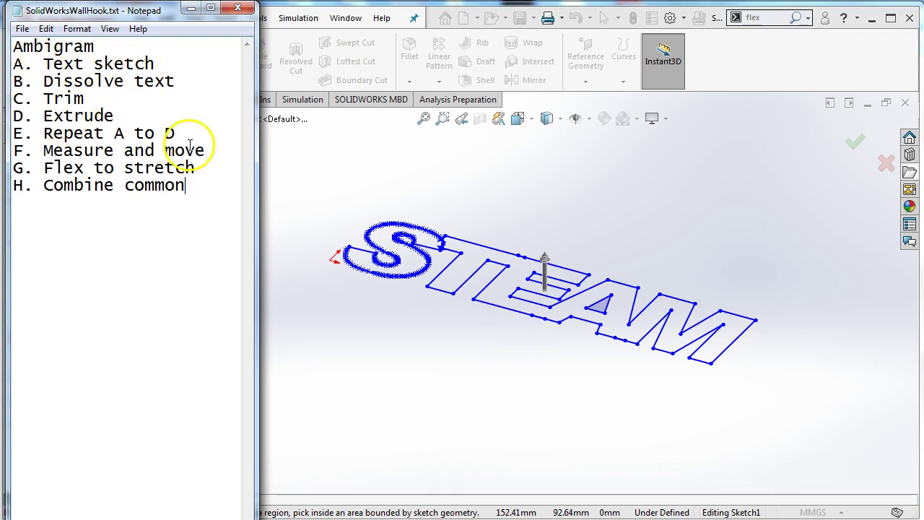
pyautogui.click(462, 280)
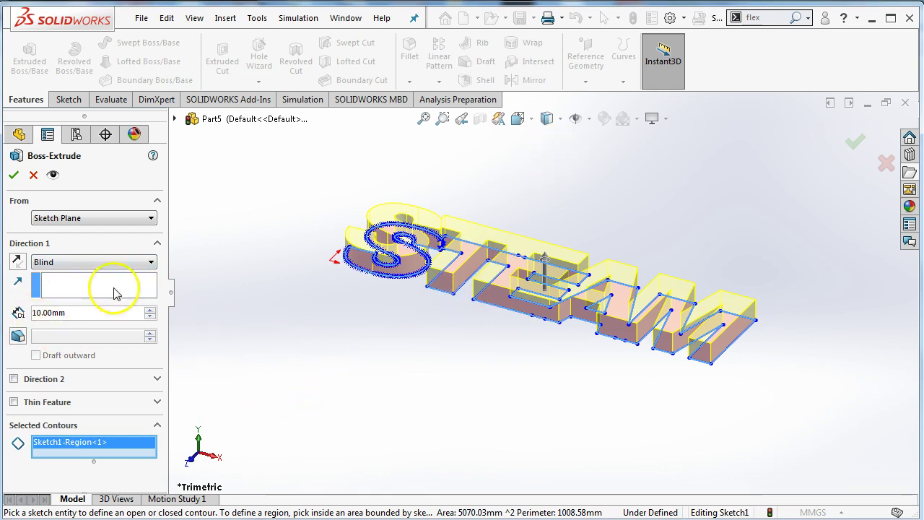
pyautogui.click(149, 309)
pyautogui.click(149, 309)
pyautogui.click(149, 309)
pyautogui.click(149, 309)
pyautogui.click(148, 309)
pyautogui.click(149, 309)
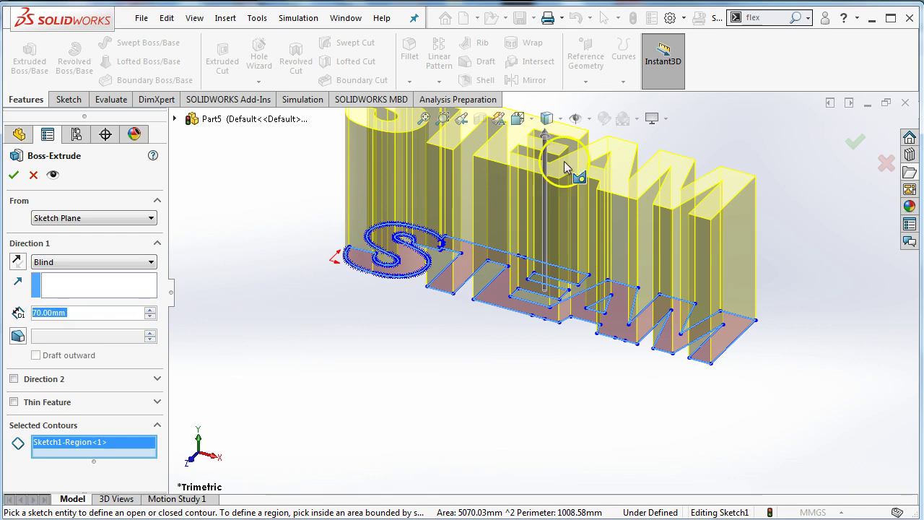
pyautogui.click(852, 144)
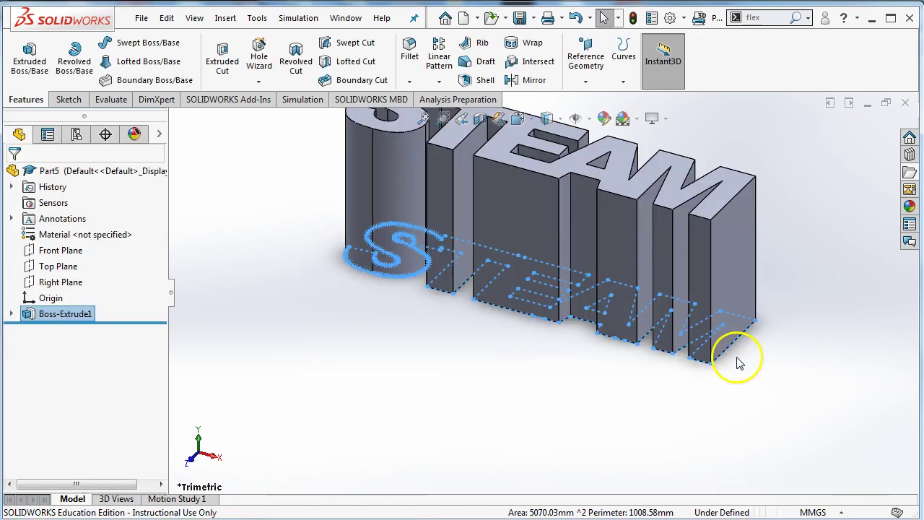
# Orbit the STEAM solid to inspect it and check the Notepad step list
pyautogui.scroll(-2, 375, 345)
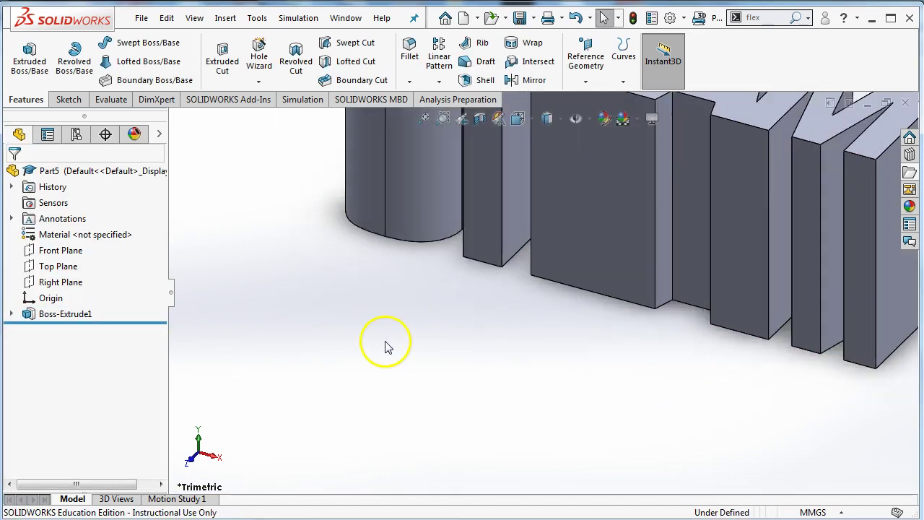
pyautogui.scroll(4, 383, 340)
pyautogui.moveTo(385, 275); pyautogui.dragTo(421, 270, button='middle')
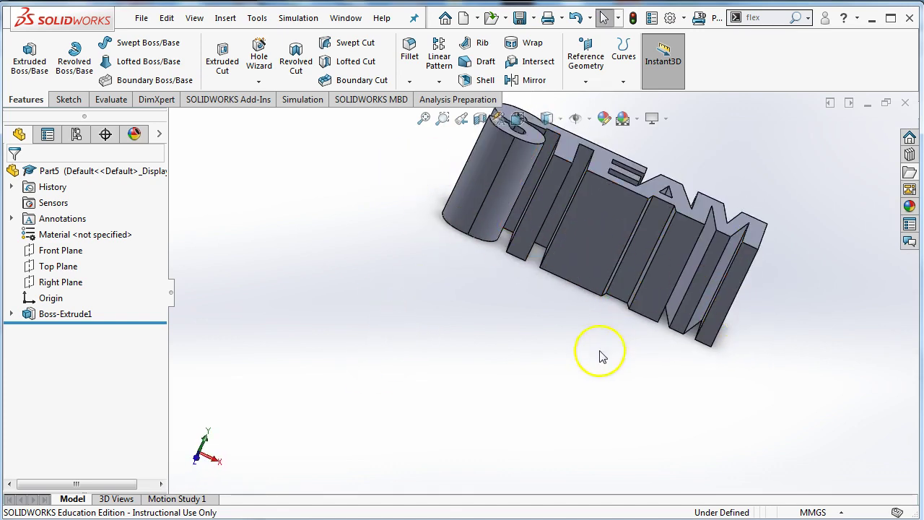
pyautogui.click(54, 265)
pyautogui.moveTo(274, 309); pyautogui.dragTo(291, 341, button='middle')
pyautogui.click(60, 250)
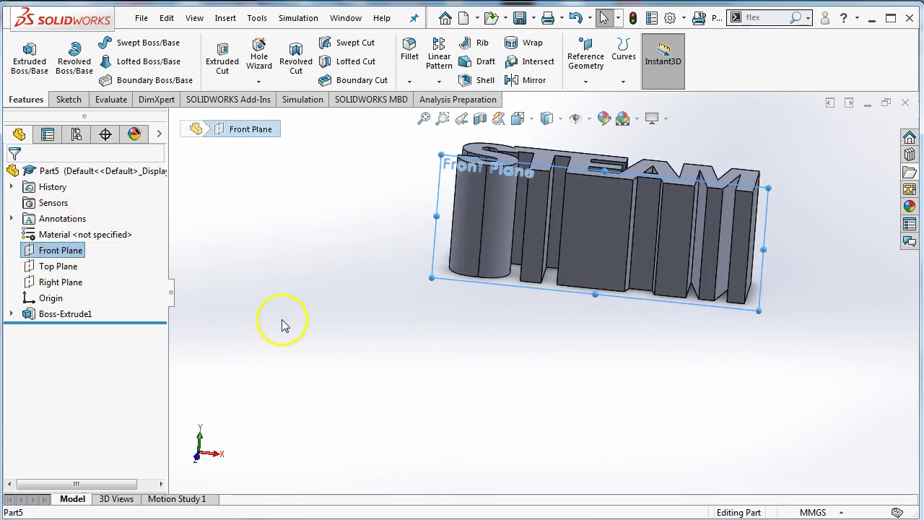
pyautogui.hotkey('alt', 'Tab')
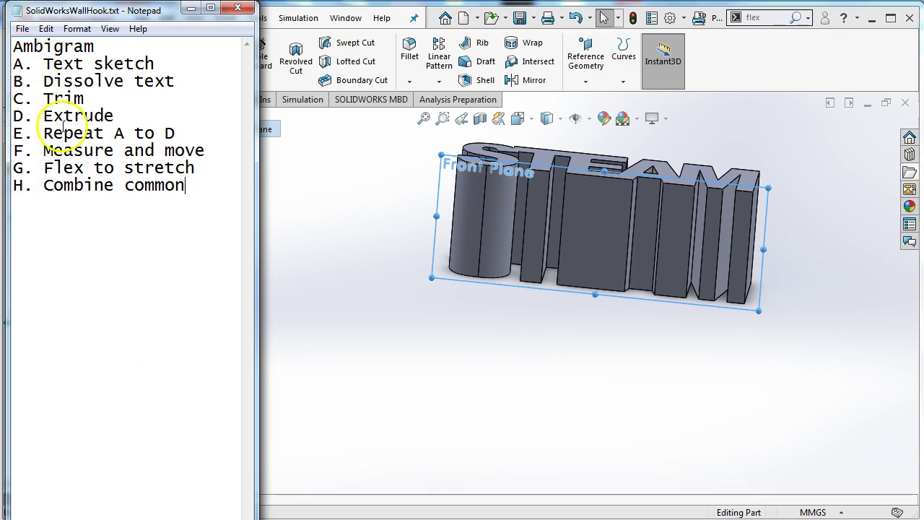
# Prepare a new text sketch on the Front Plane for the second word
pyautogui.click(341, 325)
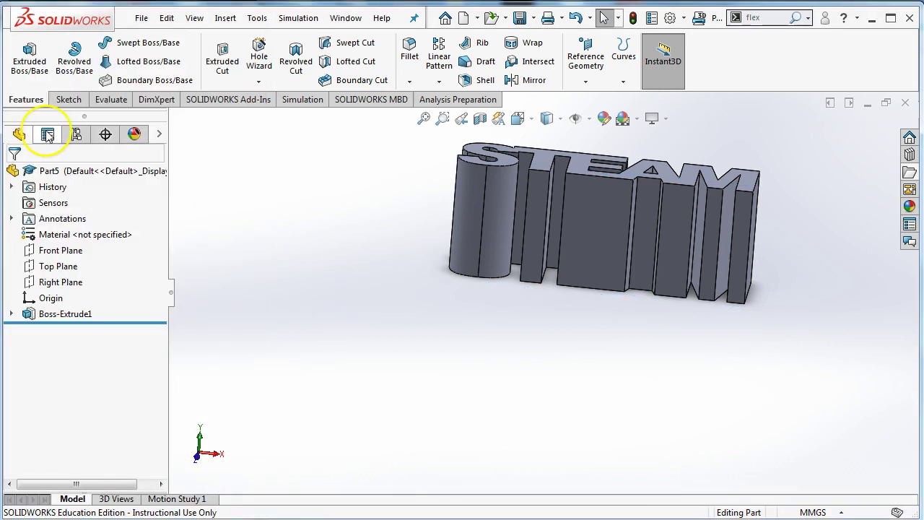
pyautogui.click(70, 103)
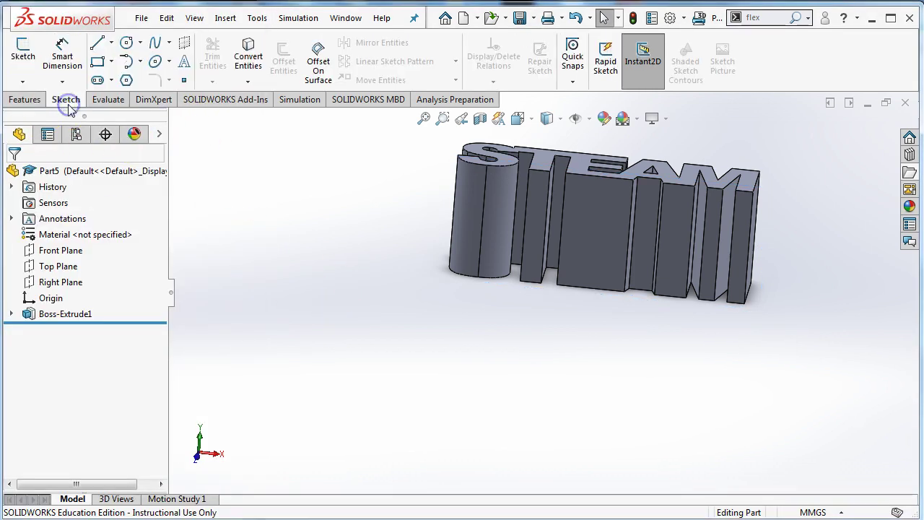
pyautogui.click(185, 67)
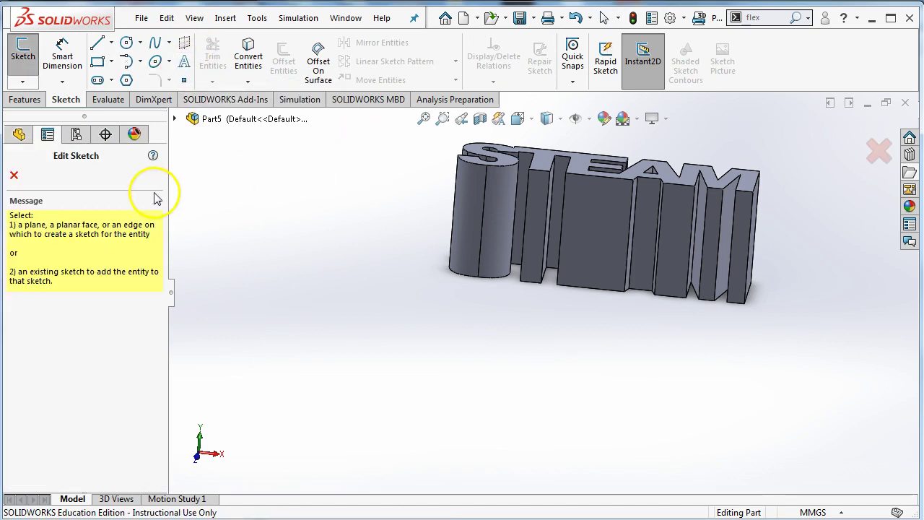
pyautogui.click(15, 176)
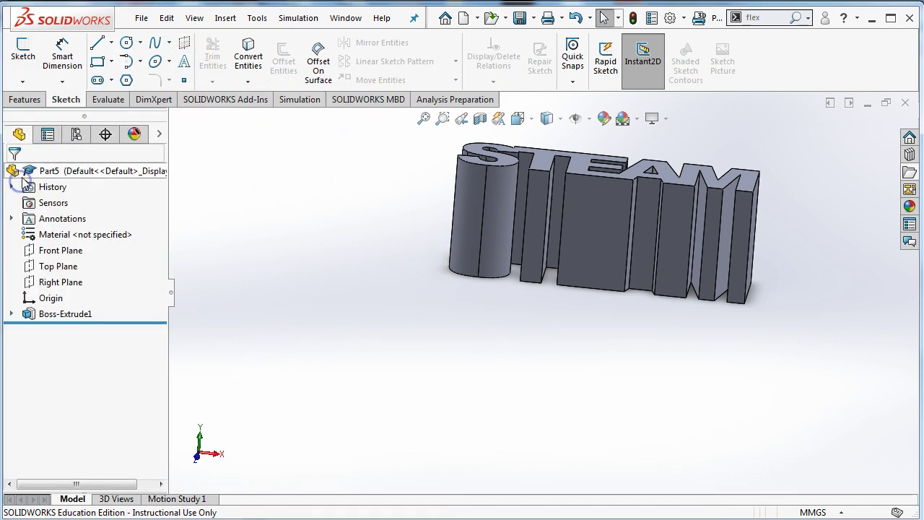
pyautogui.click(52, 251)
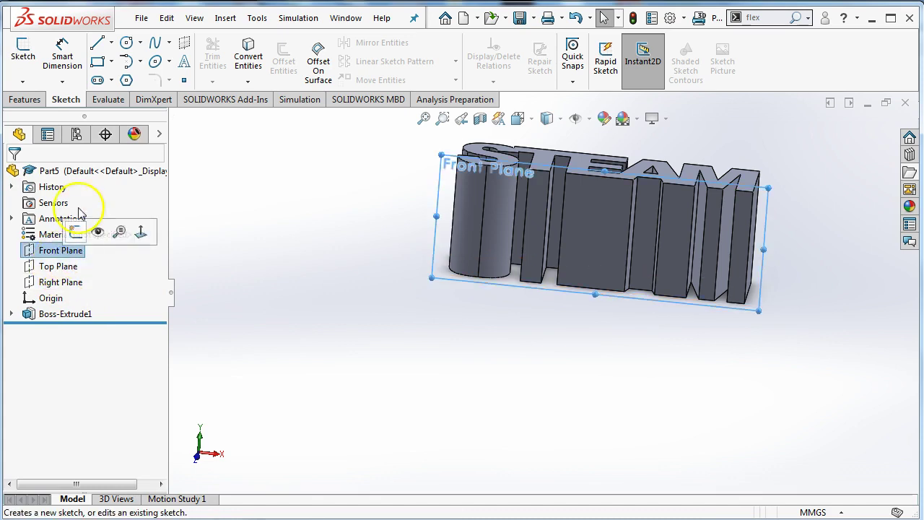
# Start LAB sketch text on the Front Plane using its own font, Arial Bold
pyautogui.click(184, 61)
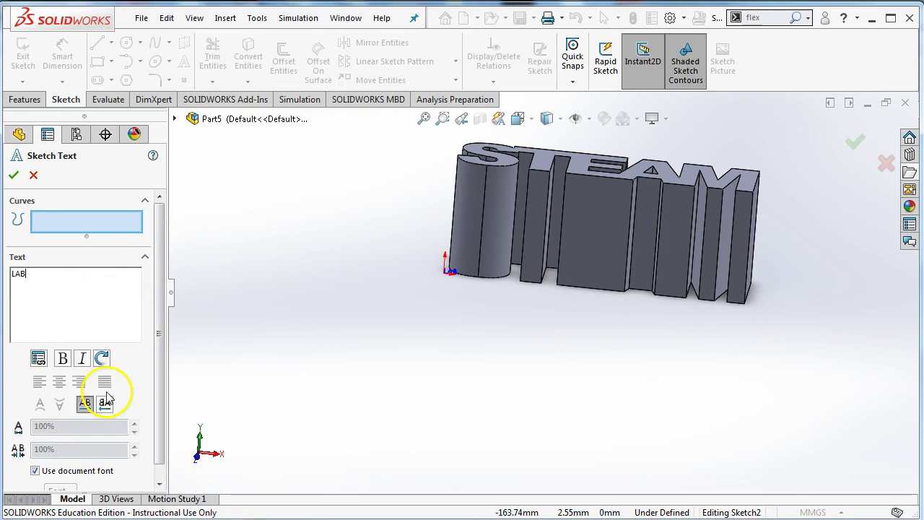
pyautogui.click(36, 473)
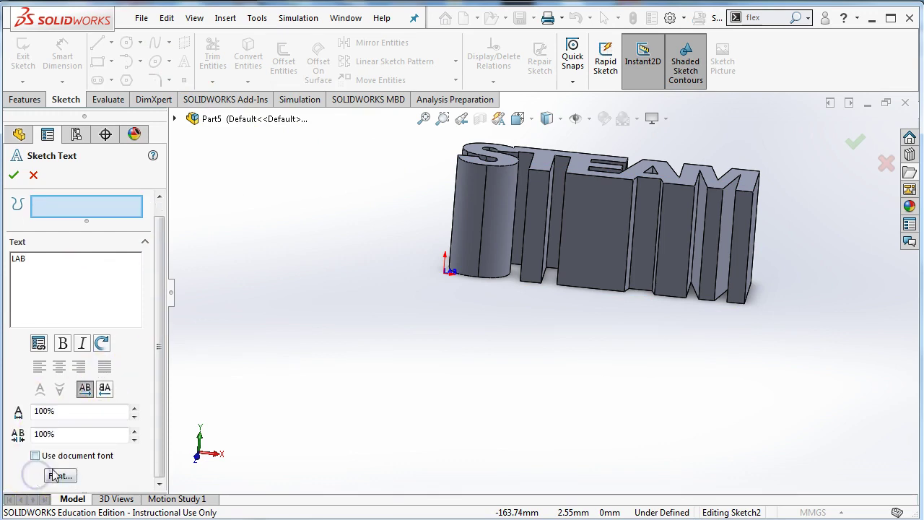
pyautogui.click(58, 475)
pyautogui.click(372, 206)
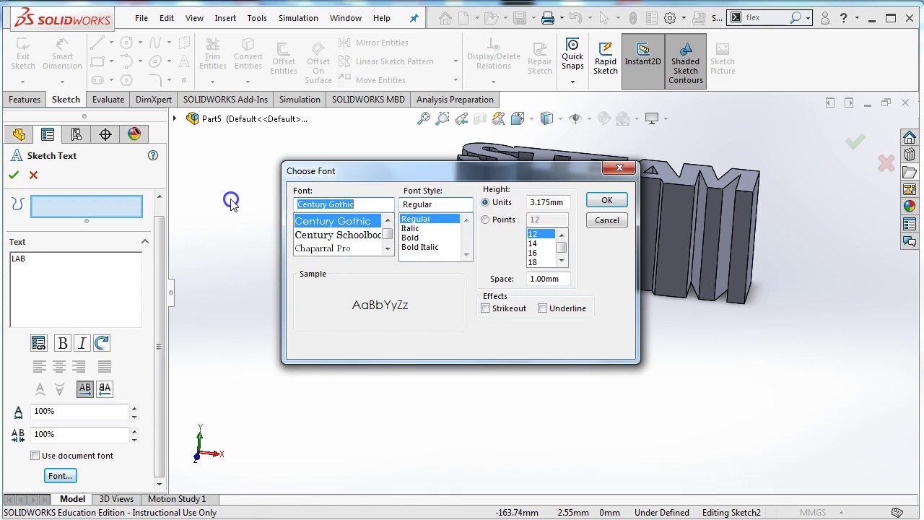
pyautogui.write('ari')
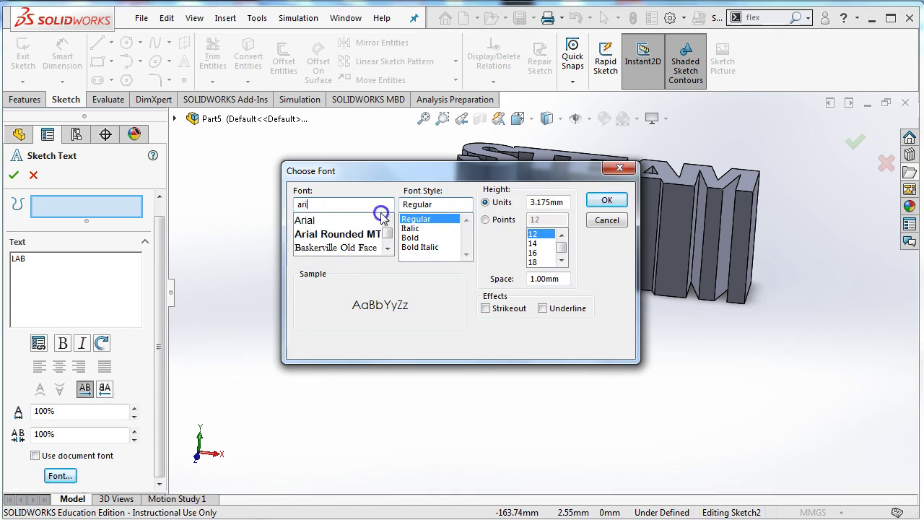
pyautogui.click(307, 220)
pyautogui.click(467, 253)
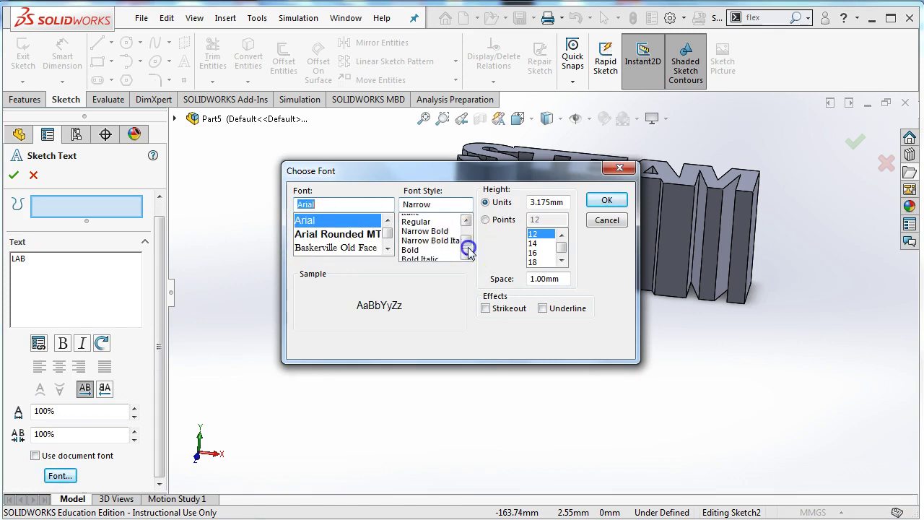
pyautogui.click(414, 239)
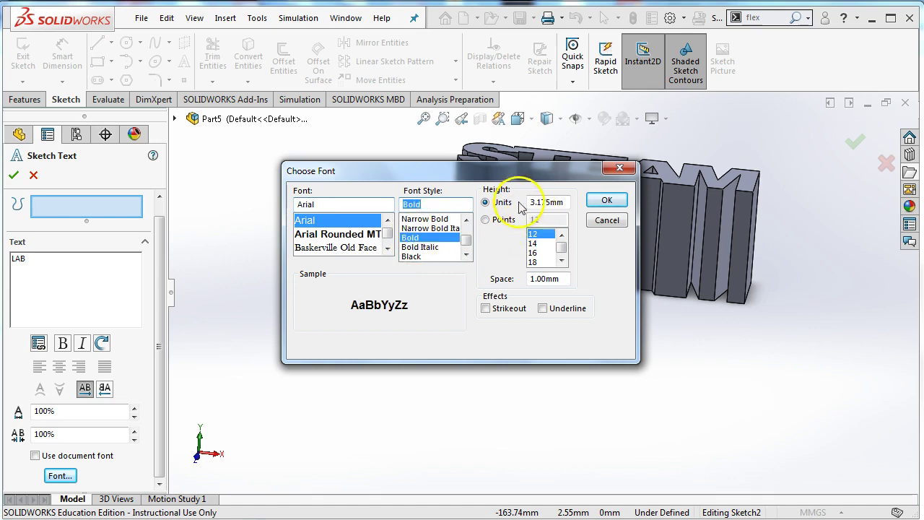
# Apply 40 mm LAB text height and tighten its character spacing to 80%
pyautogui.moveTo(566, 203); pyautogui.dragTo(532, 203)
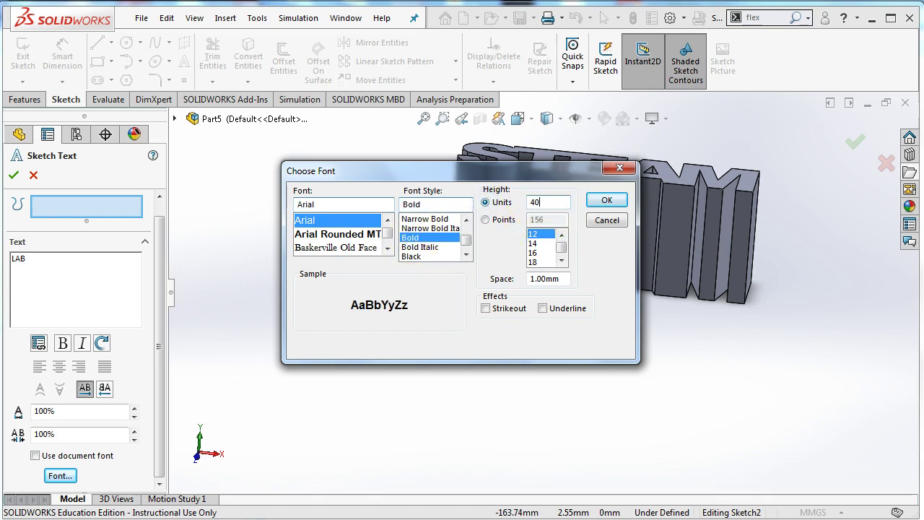
pyautogui.press('Return')
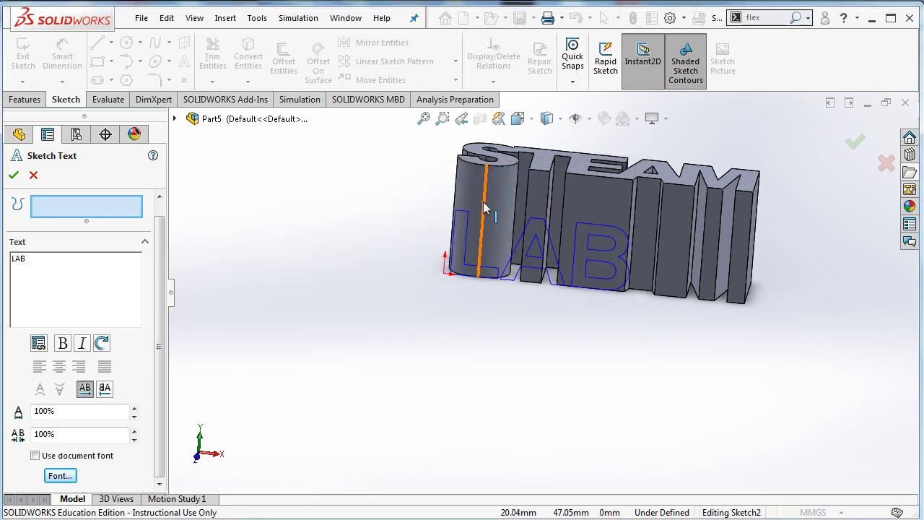
pyautogui.click(134, 439)
pyautogui.click(133, 439)
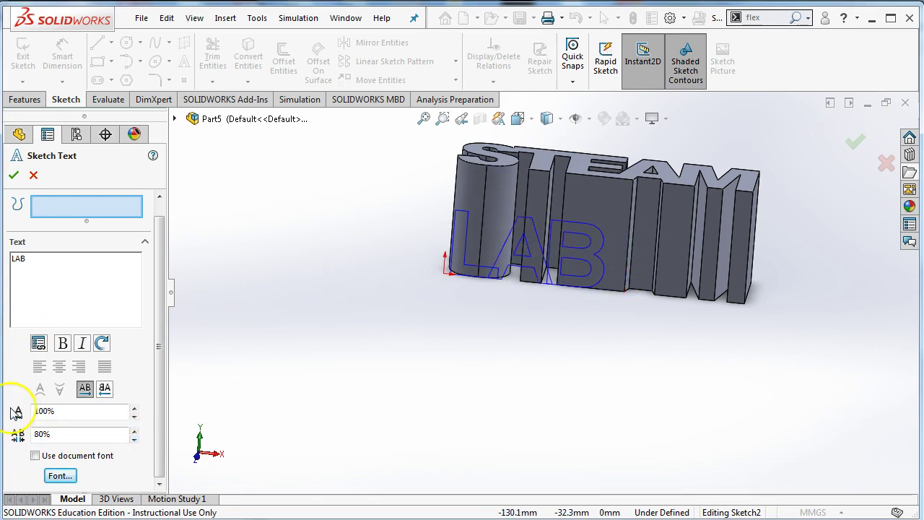
# Accept the LAB sketch text and dissolve it into ordinary sketch lines
pyautogui.click(855, 142)
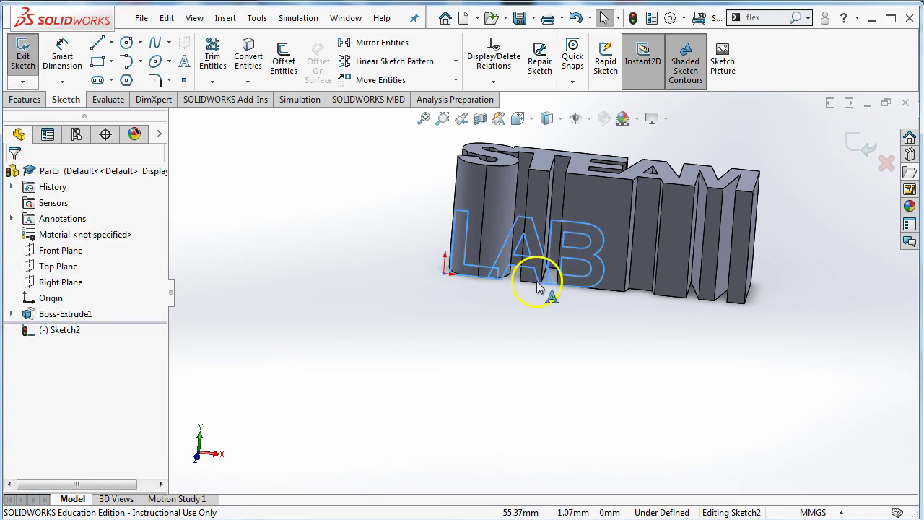
pyautogui.rightClick(538, 284)
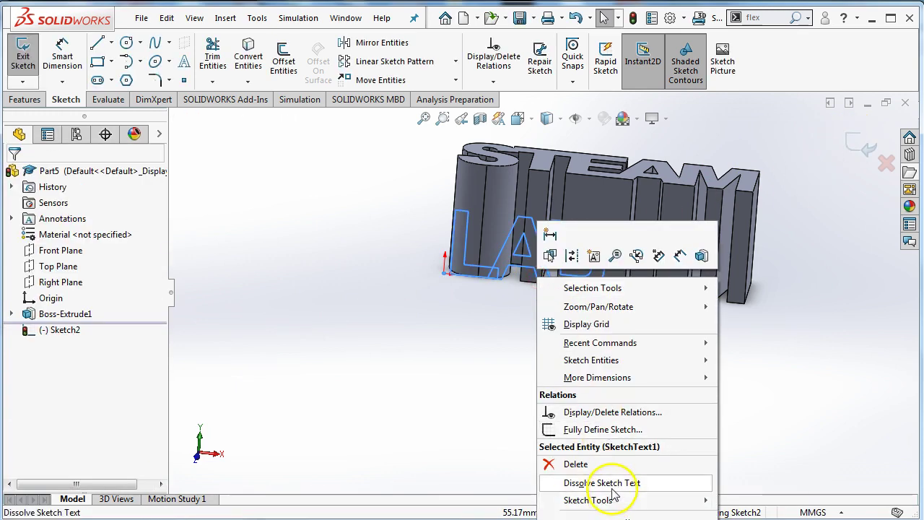
pyautogui.click(612, 490)
pyautogui.scroll(-5, 518, 262)
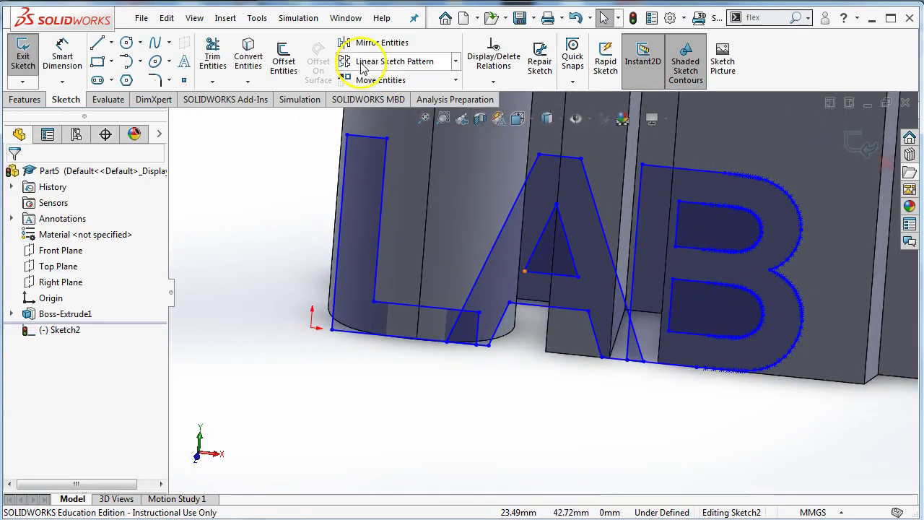
# Power-trim the overlapping lines between A and L and between A and B
pyautogui.click(213, 56)
pyautogui.moveTo(477, 338)
pyautogui.mouseDown()
pyautogui.moveTo(443, 329)
pyautogui.moveTo(473, 322)
pyautogui.mouseUp()
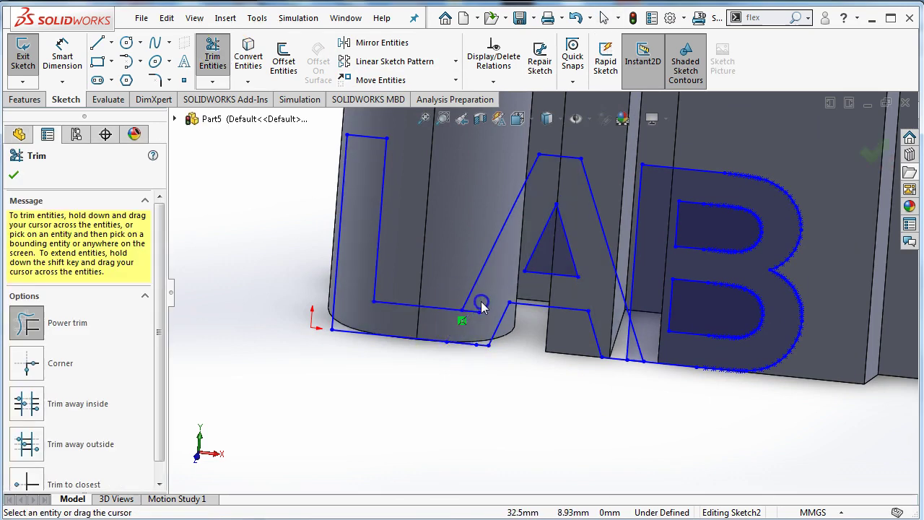
pyautogui.moveTo(630, 273)
pyautogui.mouseDown()
pyautogui.moveTo(611, 315)
pyautogui.moveTo(640, 341)
pyautogui.mouseUp()
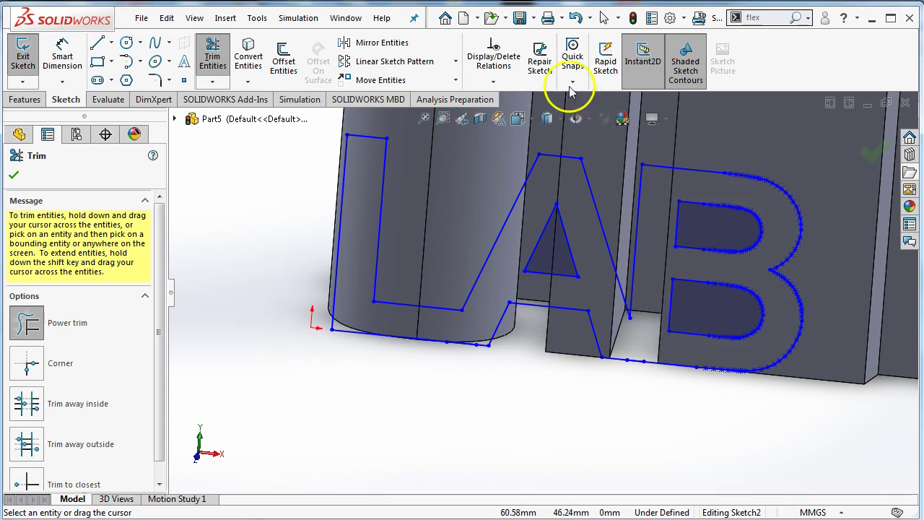
pyautogui.click(876, 162)
pyautogui.scroll(2, 592, 226)
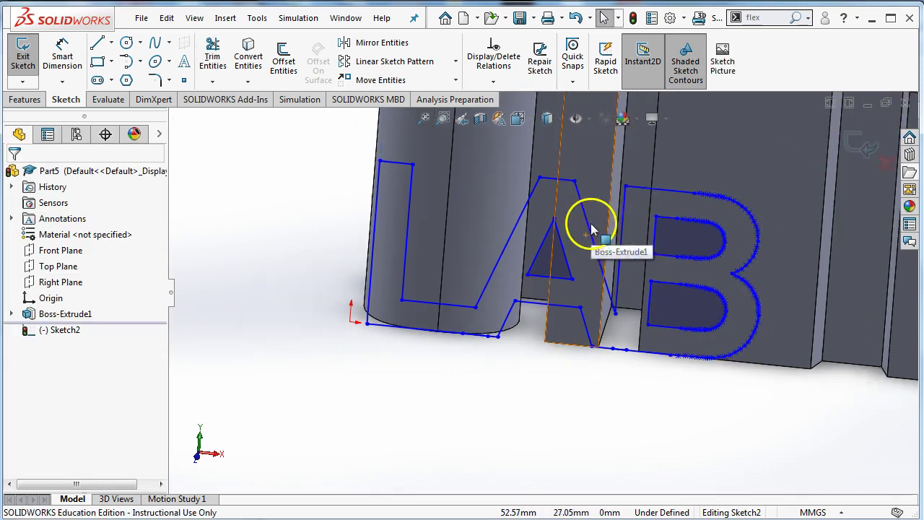
pyautogui.scroll(4, 593, 230)
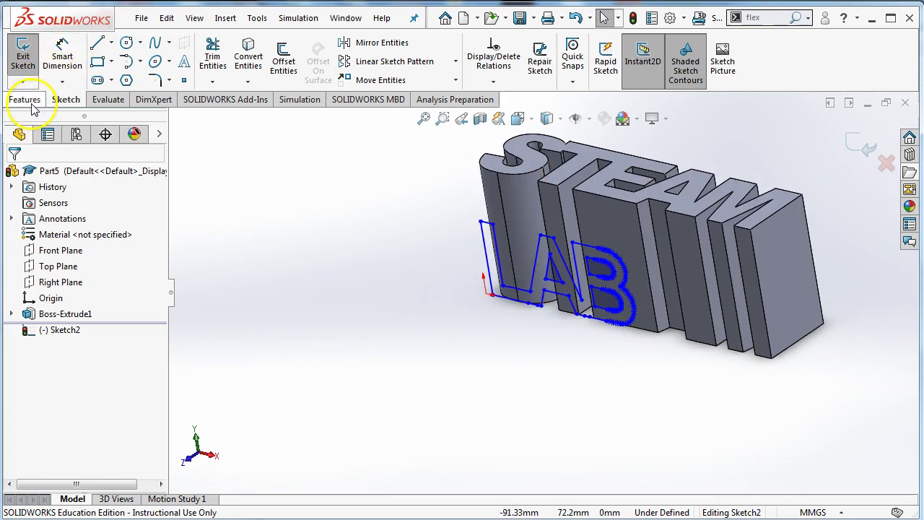
# Extrude the LAB region Blind 70 mm as a separate, unmerged solid body
pyautogui.click(25, 99)
pyautogui.click(28, 58)
pyautogui.click(489, 289)
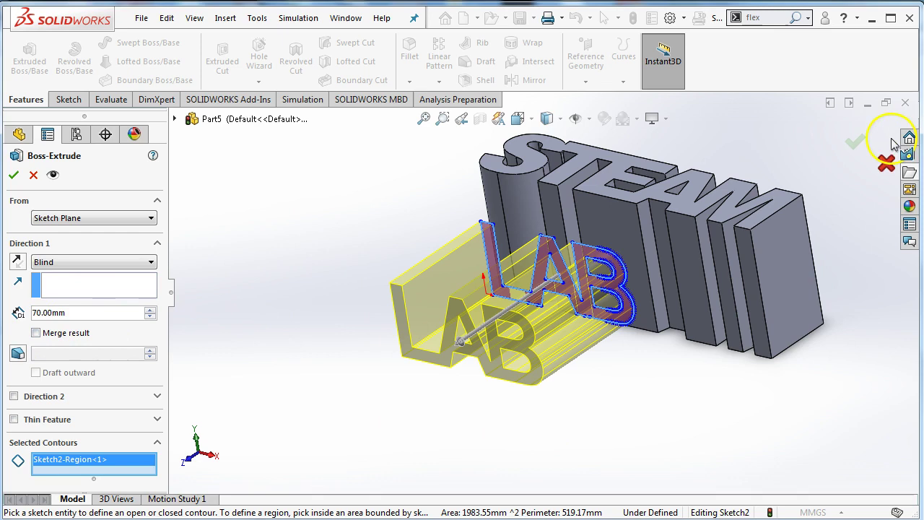
pyautogui.click(856, 141)
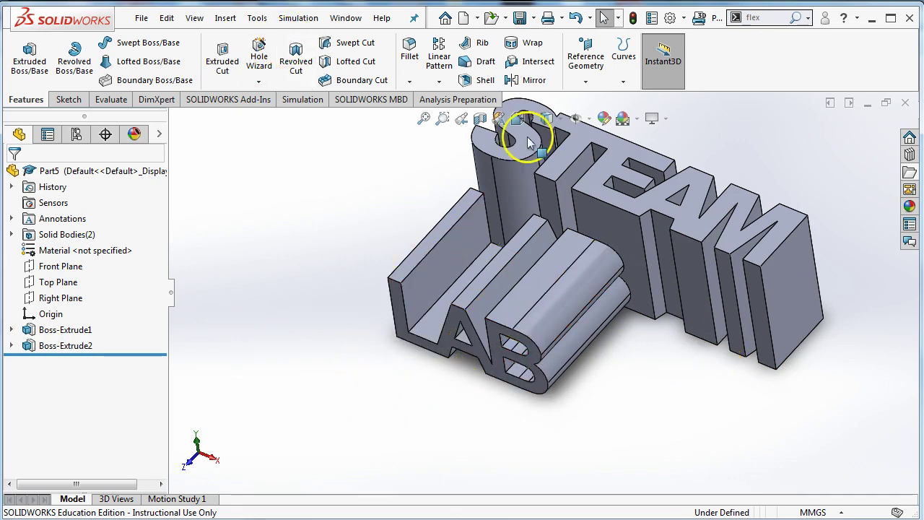
# Move the Boss-Extrude2 LAB body -54.50 mm along Z into the STEAM body
pyautogui.click(433, 99)
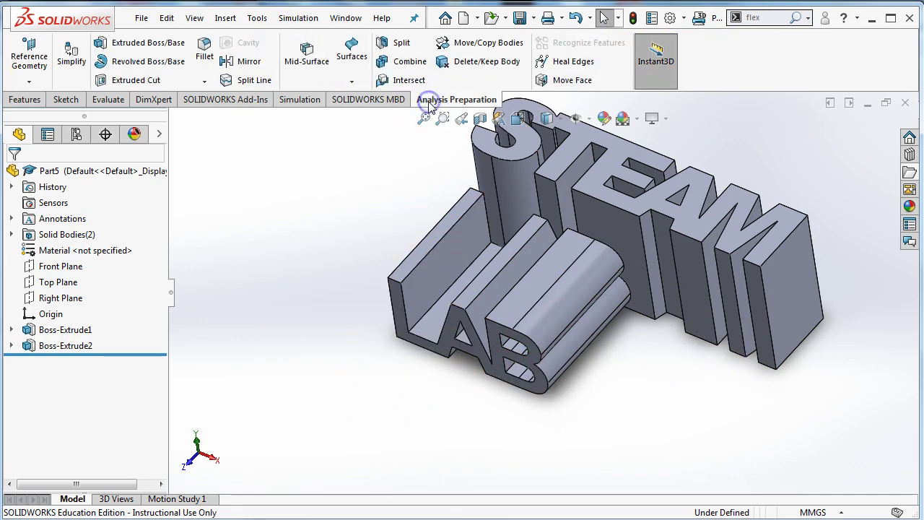
pyautogui.click(489, 43)
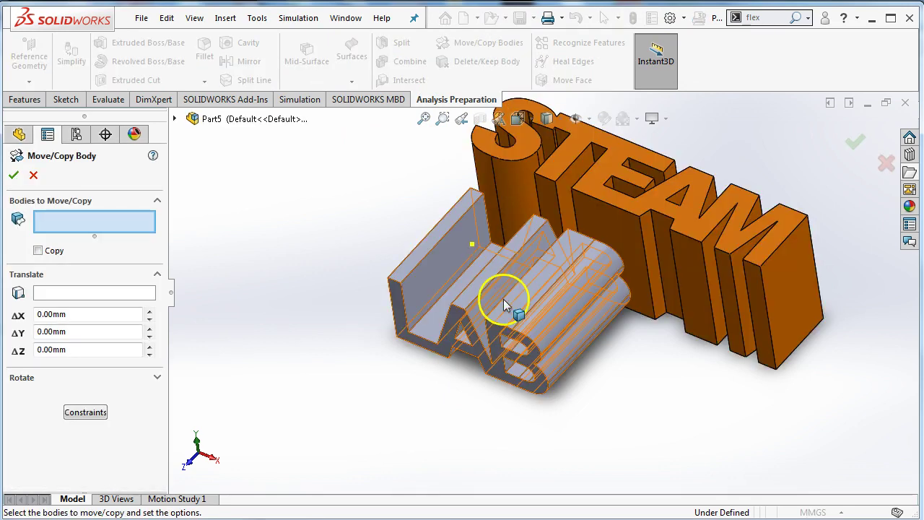
pyautogui.click(503, 299)
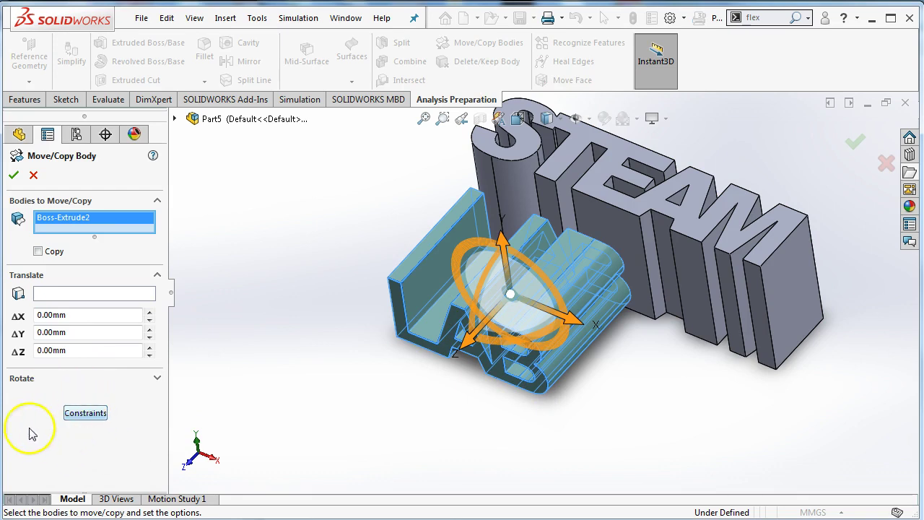
pyautogui.moveTo(471, 334); pyautogui.dragTo(542, 264)
pyautogui.click(337, 332)
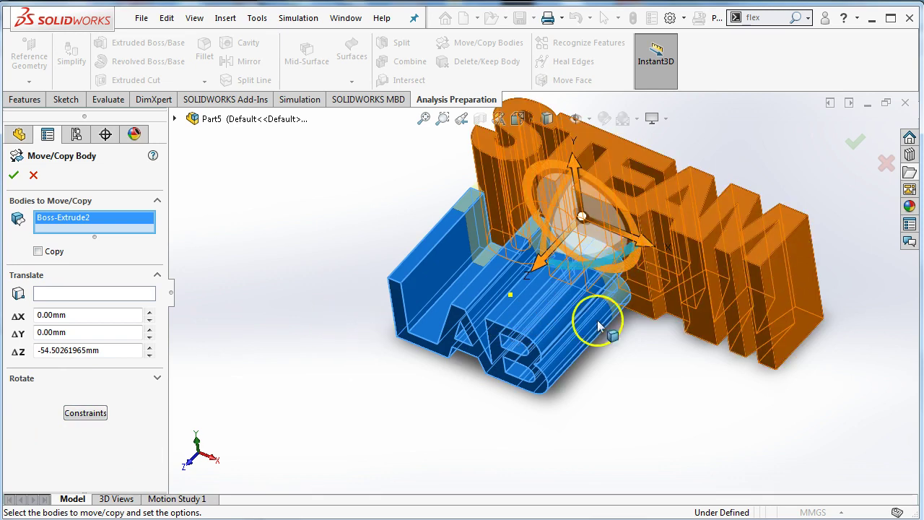
pyautogui.moveTo(598, 382); pyautogui.dragTo(668, 388, button='middle')
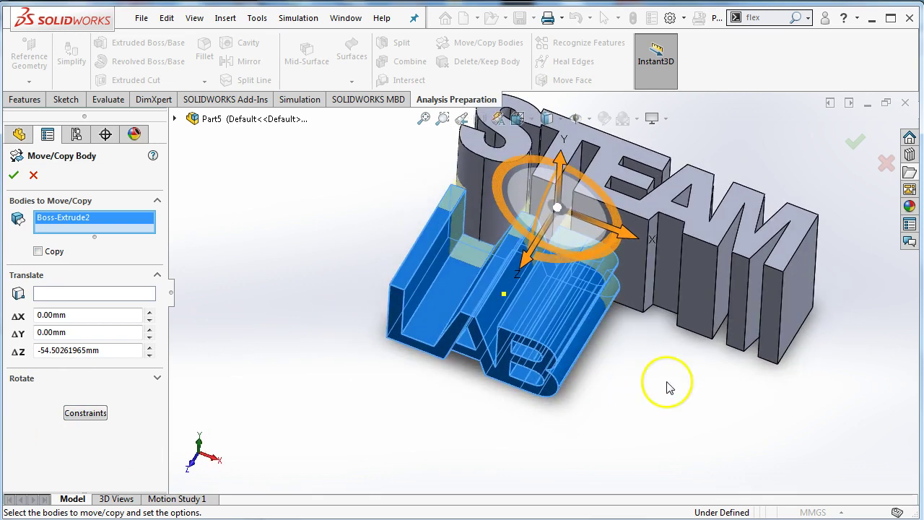
pyautogui.click(855, 149)
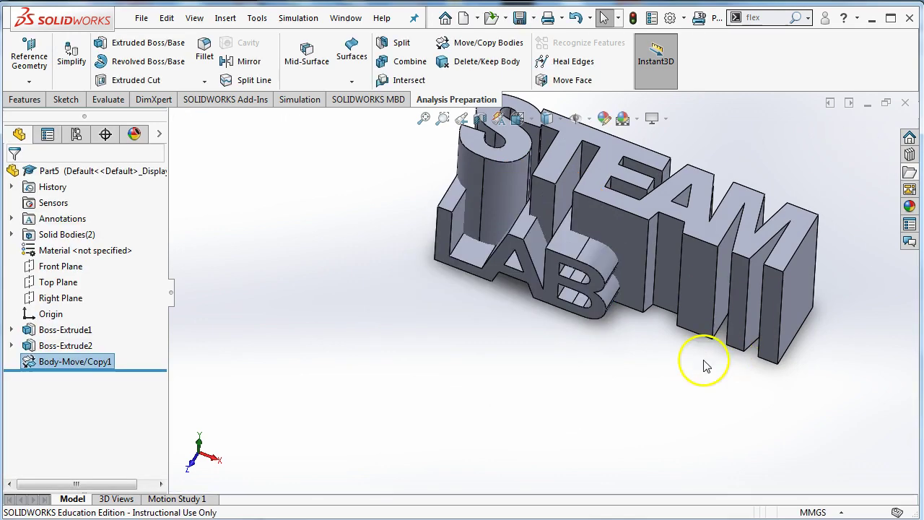
pyautogui.moveTo(584, 320); pyautogui.dragTo(427, 72, button='middle')
# Combine the LAB and STEAM bodies with Common, review the result, then undo it
pyautogui.click(425, 70)
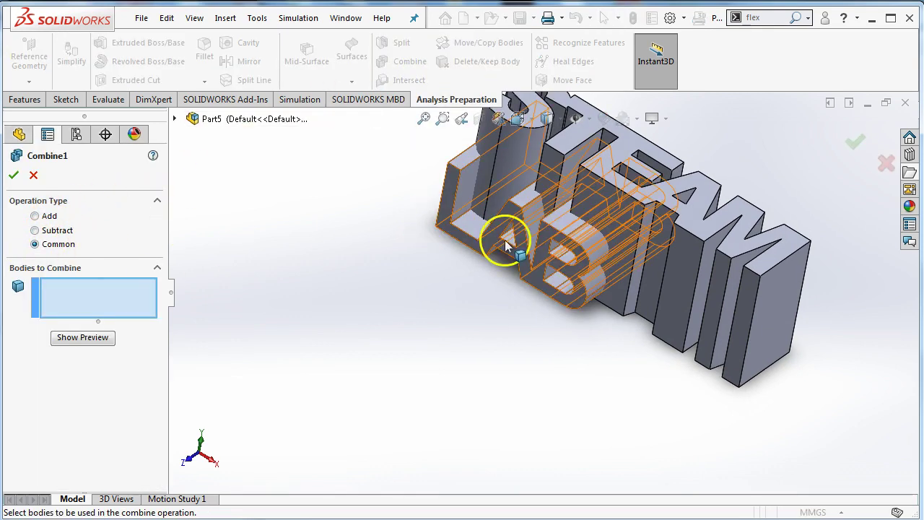
pyautogui.click(679, 241)
pyautogui.click(681, 224)
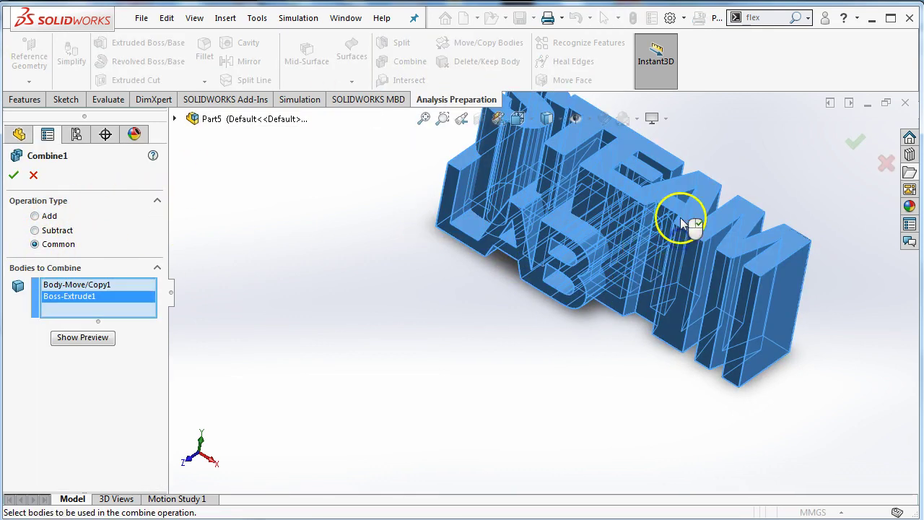
pyautogui.click(857, 140)
pyautogui.moveTo(592, 314); pyautogui.dragTo(564, 238, button='middle')
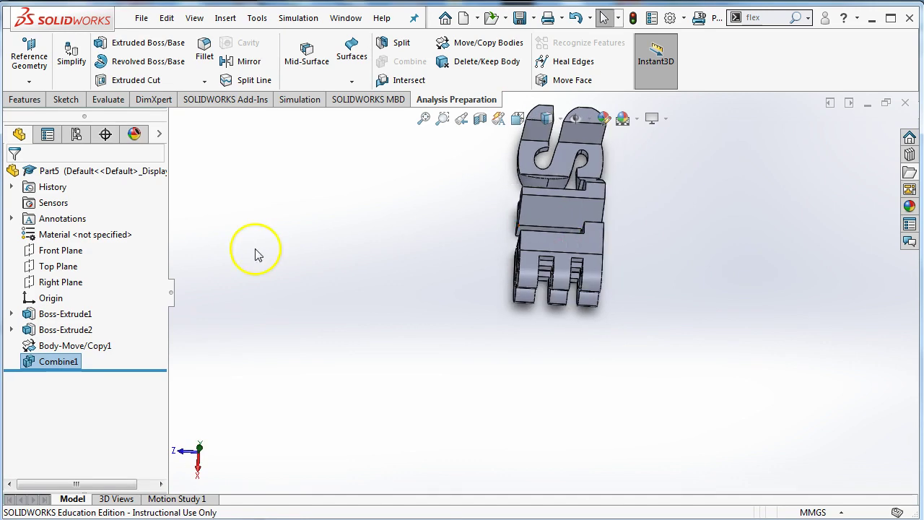
pyautogui.hotkey('ctrl', 'z')
# Orbit around both words, then switch to the standard Top view
pyautogui.moveTo(262, 254); pyautogui.dragTo(449, 362, button='middle')
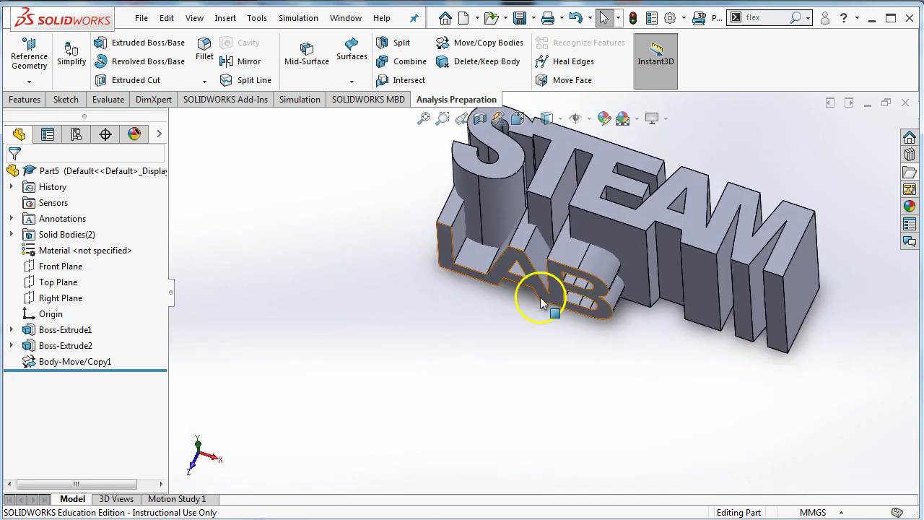
pyautogui.moveTo(634, 364)
pyautogui.mouseDown(button='middle')
pyautogui.moveTo(636, 380)
pyautogui.moveTo(635, 346)
pyautogui.mouseUp(button='middle')
pyautogui.click(519, 120)
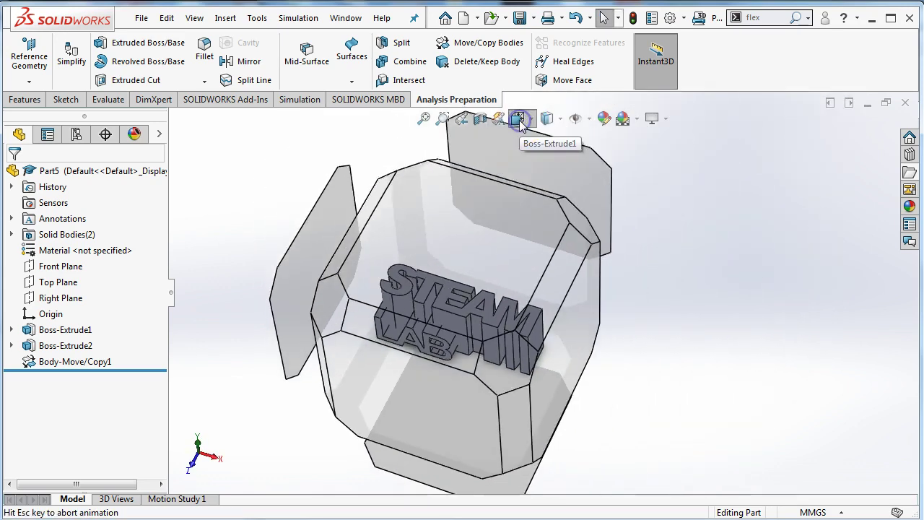
pyautogui.click(439, 286)
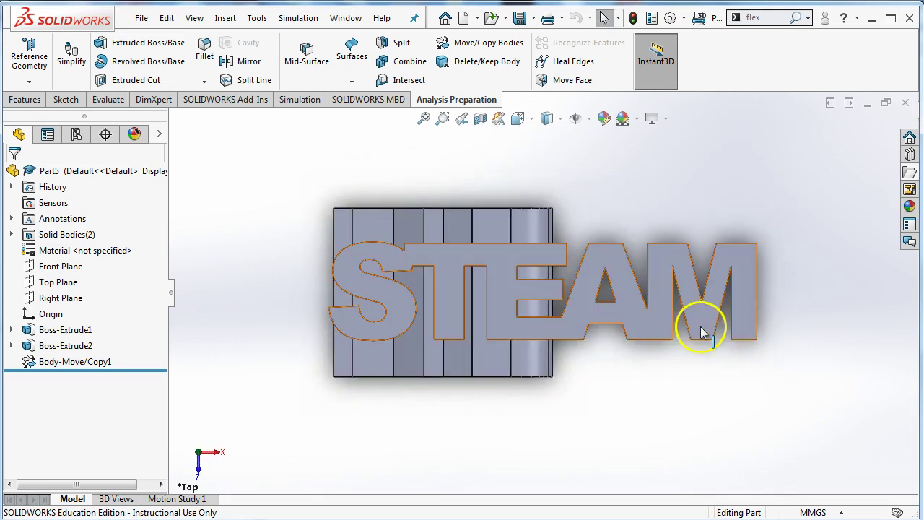
# Toggle Perspective display from View > Display
pyautogui.click(193, 19)
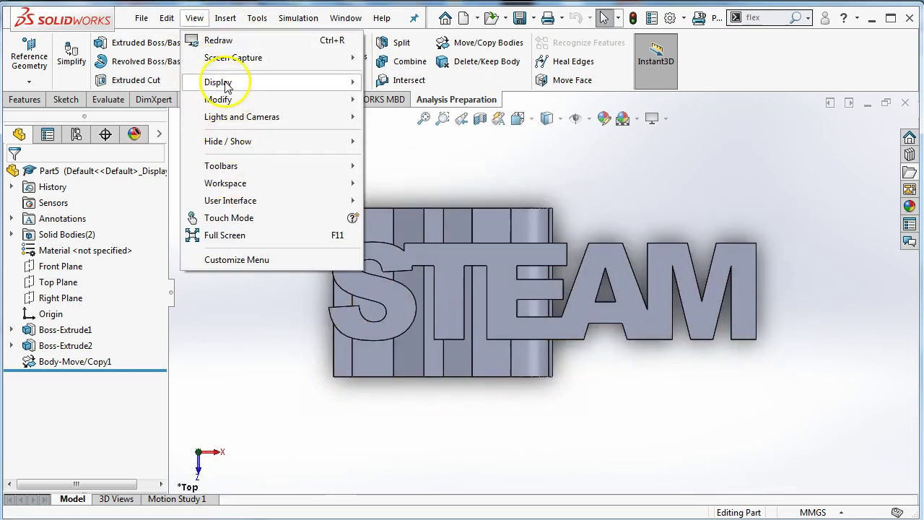
pyautogui.moveTo(226, 82)
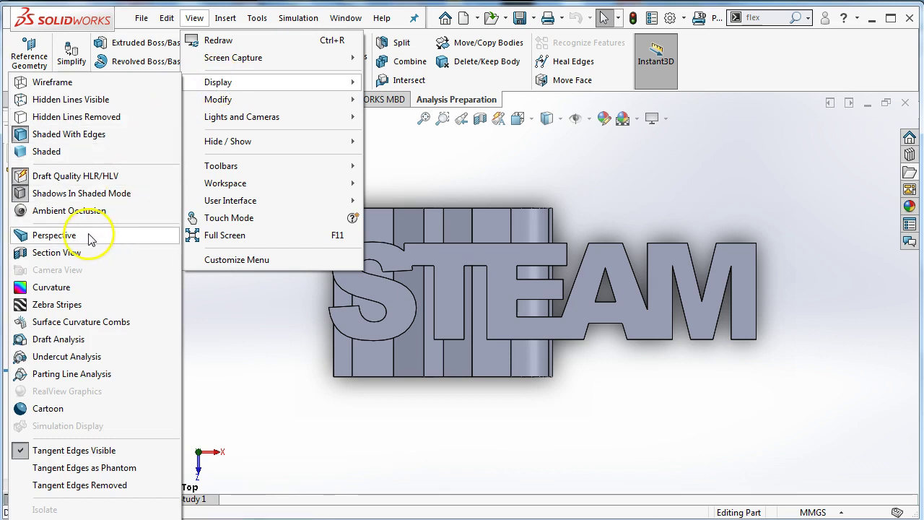
pyautogui.click(283, 422)
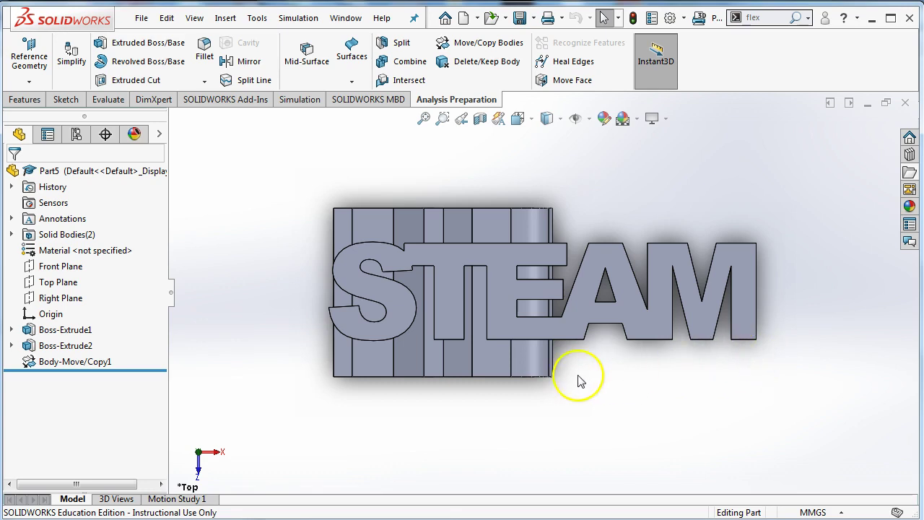
# Launch the Measure tool through command search with 'measu'
pyautogui.click(807, 18)
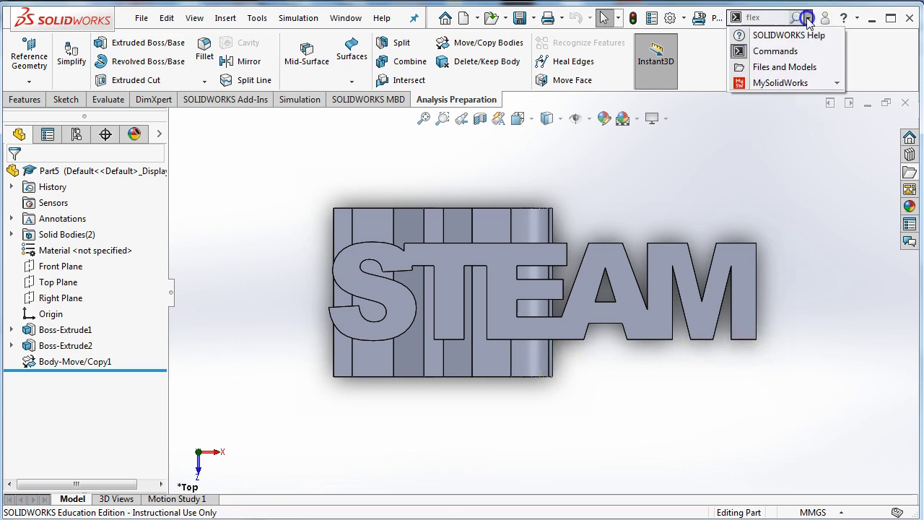
pyautogui.click(777, 50)
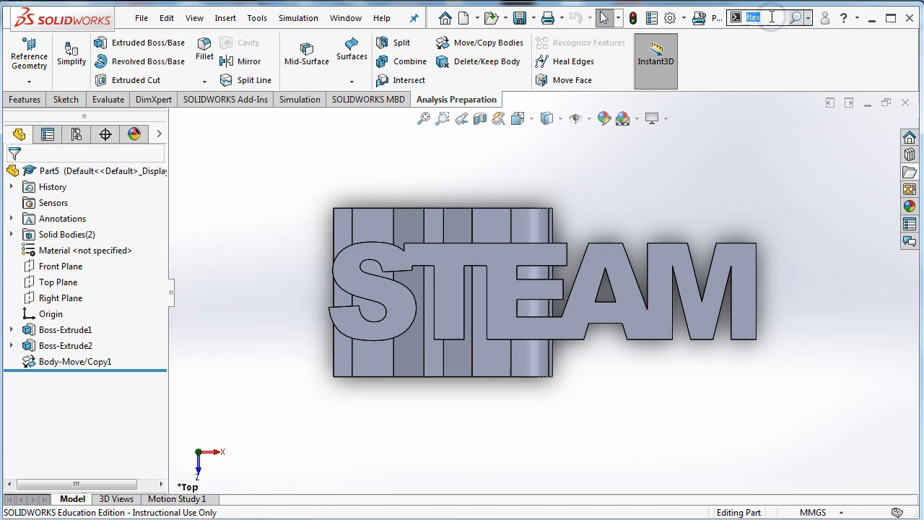
pyautogui.write('measure')
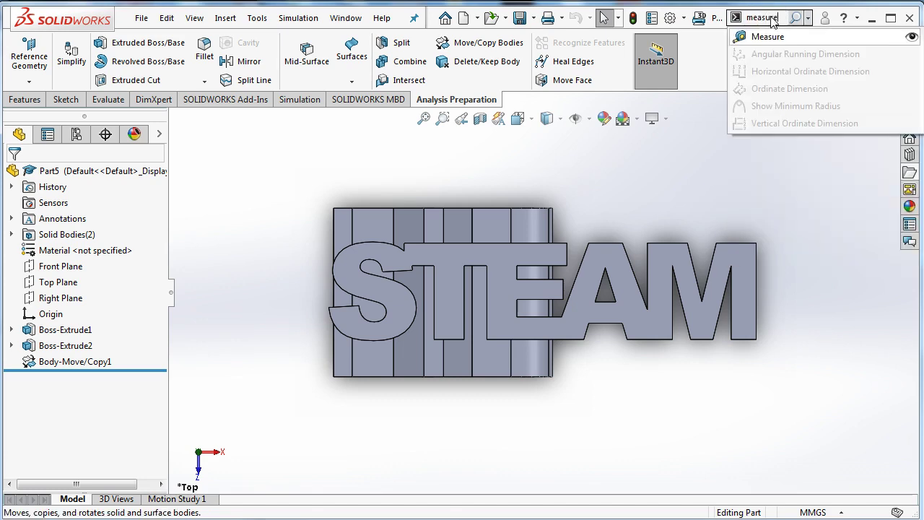
pyautogui.click(778, 44)
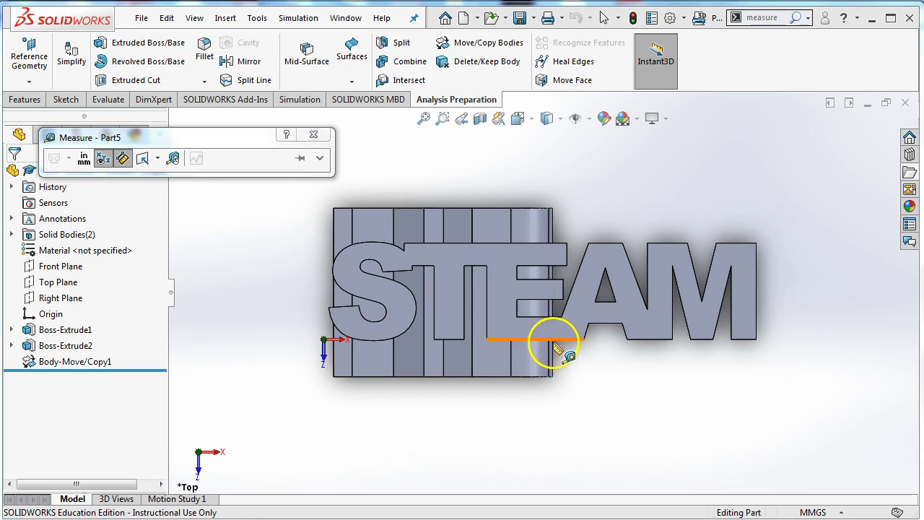
# Measure the 70 mm edge and 84.66 mm X offset to the M, then close Measure
pyautogui.click(553, 354)
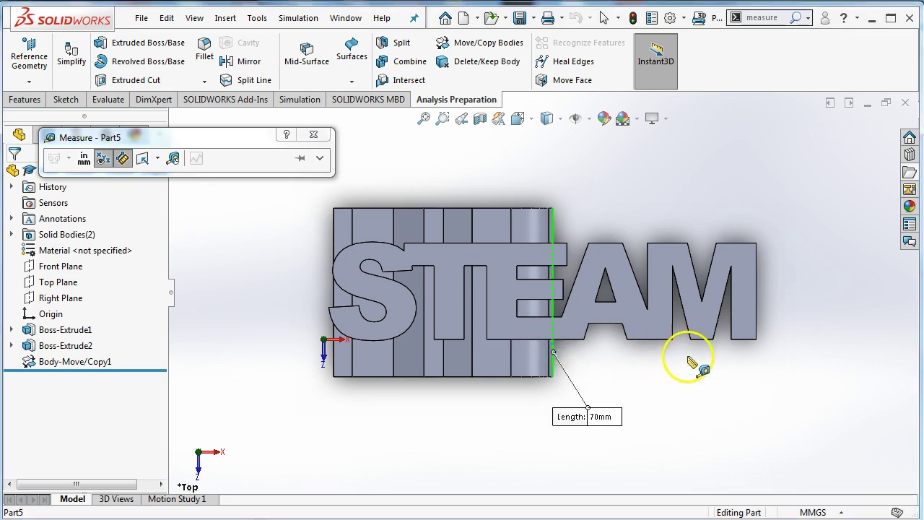
pyautogui.click(757, 341)
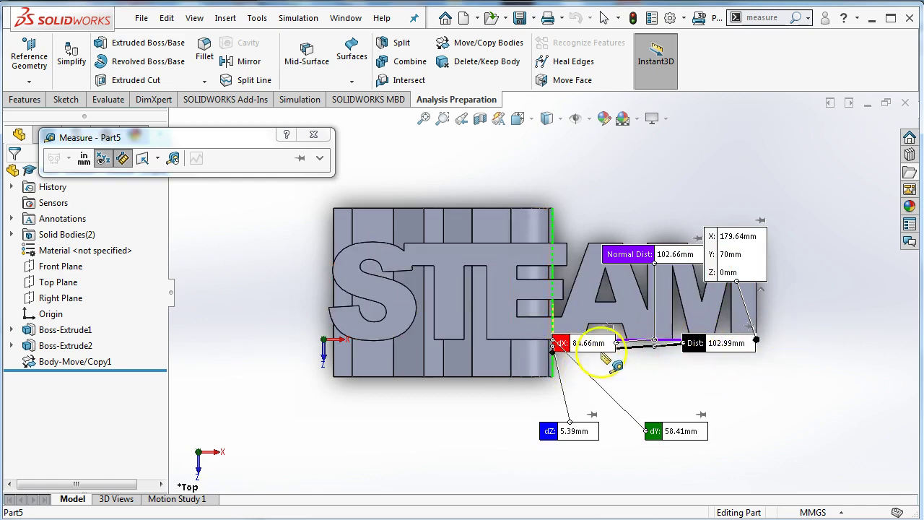
pyautogui.click(318, 136)
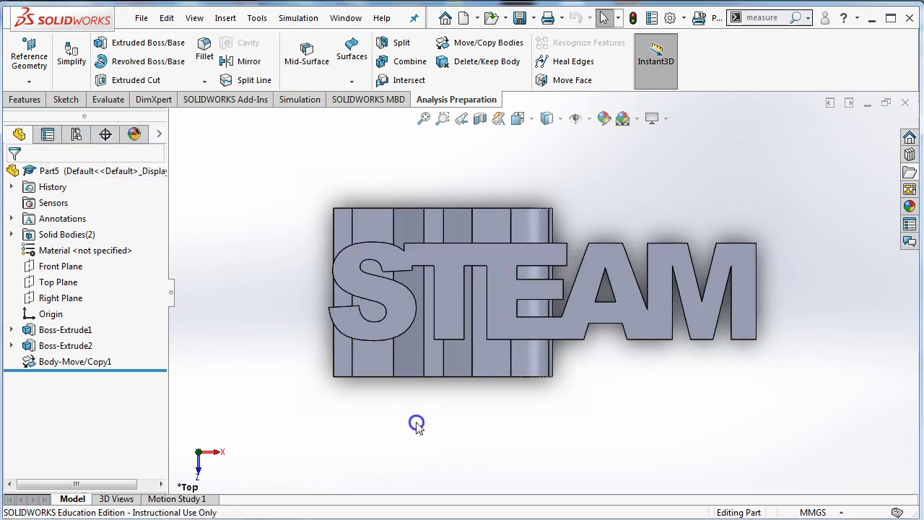
# Move the Body-Move/Copy1 LAB body 51 mm along X to centre it under STEAM
pyautogui.click(455, 361)
pyautogui.click(530, 387)
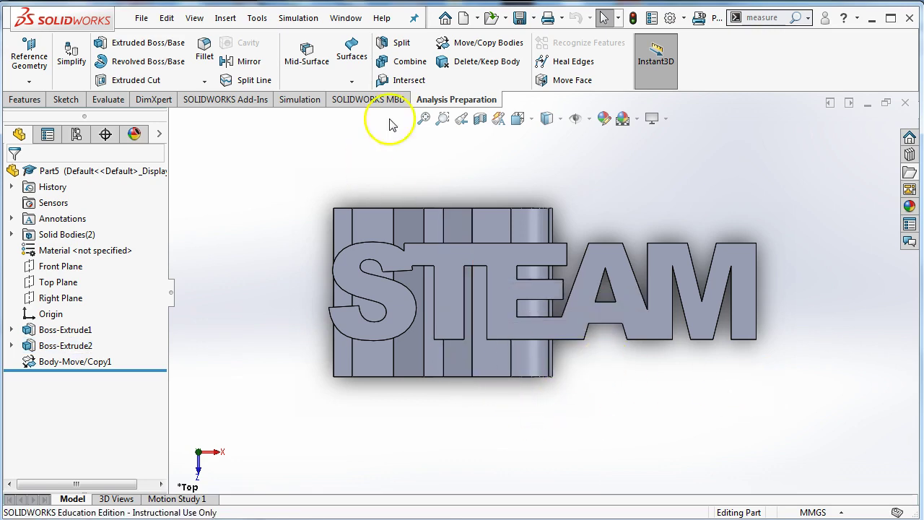
pyautogui.click(473, 43)
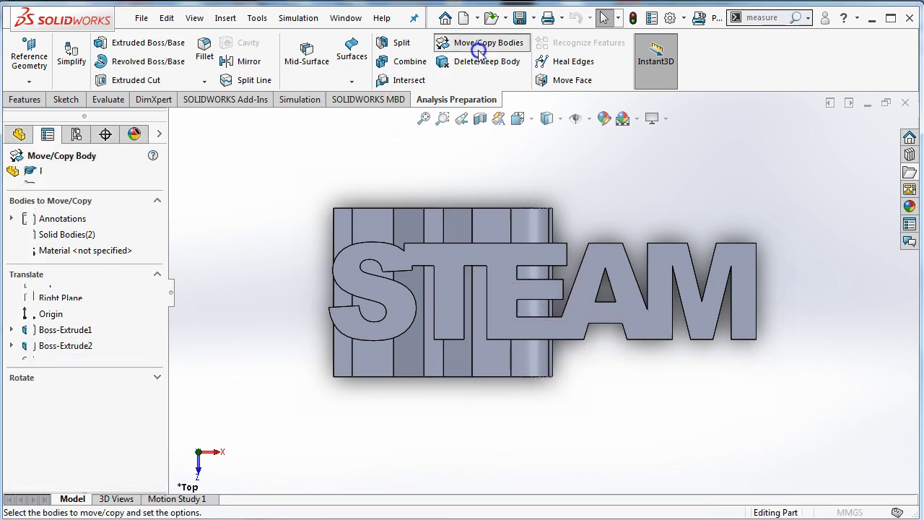
pyautogui.click(458, 233)
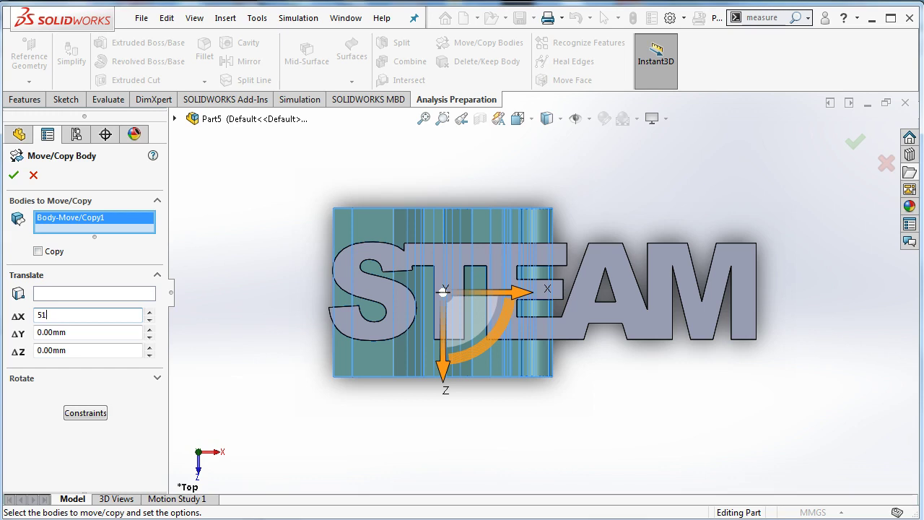
pyautogui.write('51')
pyautogui.press('Return')
pyautogui.click(29, 271)
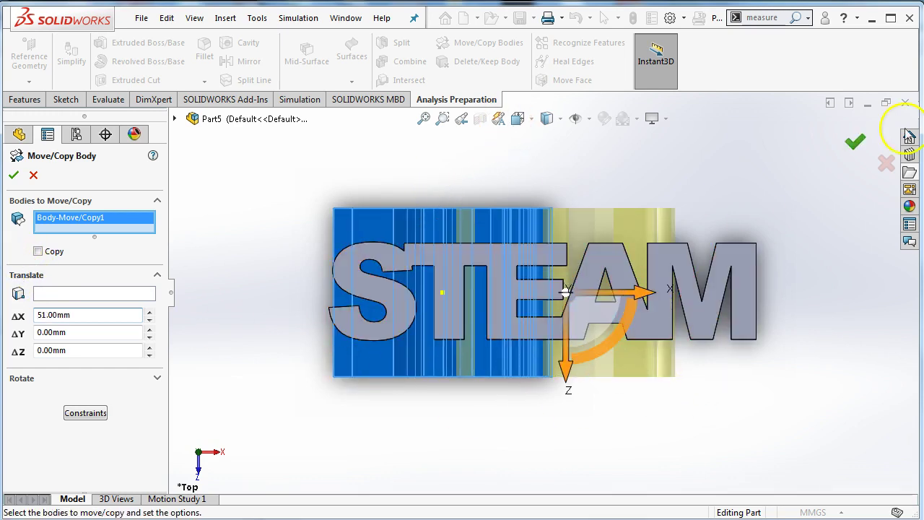
pyautogui.click(859, 145)
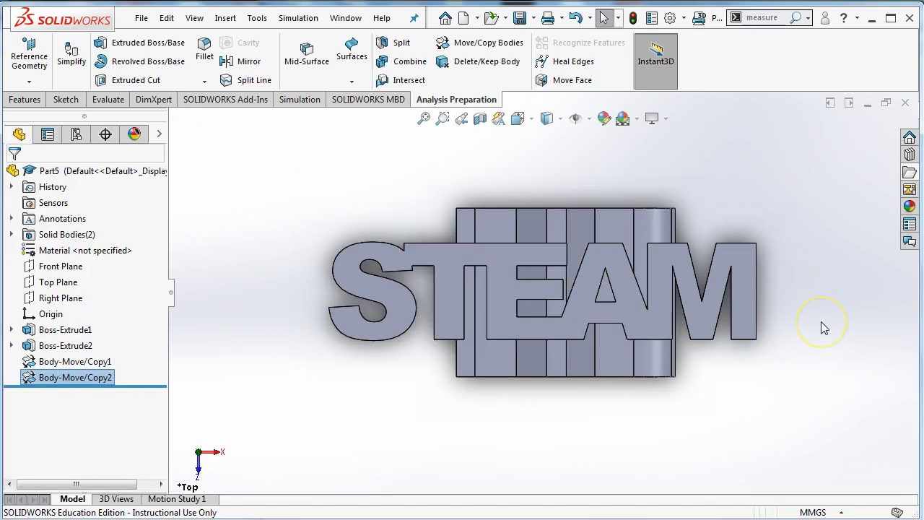
# Orbit to view the LAB and STEAM sides, then switch to the Notepad step list
pyautogui.moveTo(740, 385); pyautogui.dragTo(722, 206, button='middle')
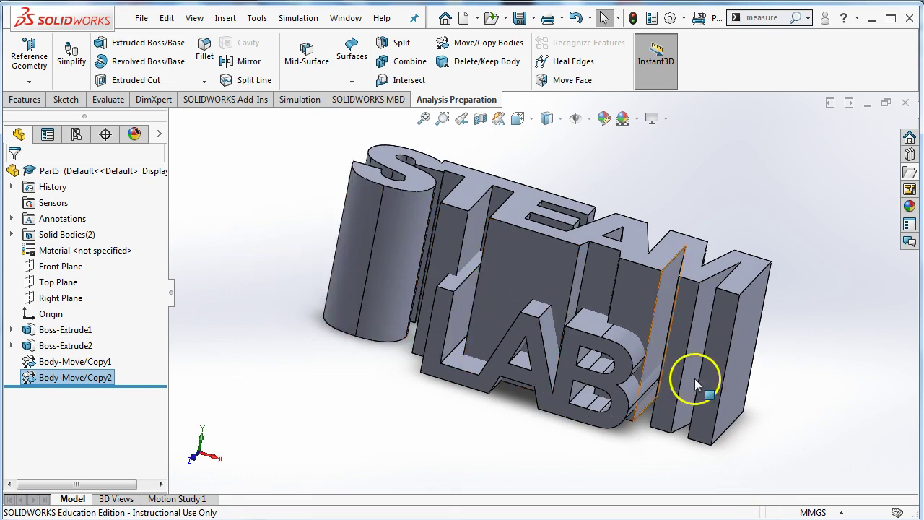
pyautogui.moveTo(320, 295); pyautogui.dragTo(361, 339, button='middle')
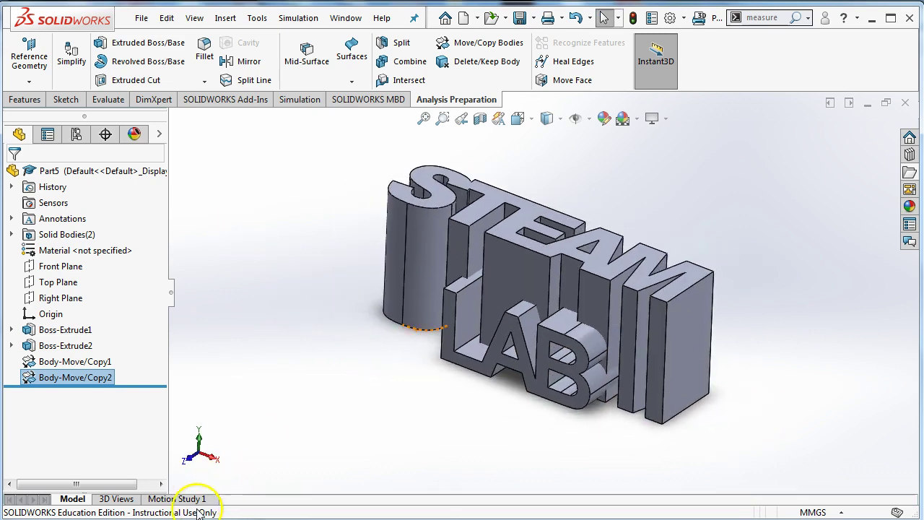
pyautogui.hotkey('alt', 'Tab')
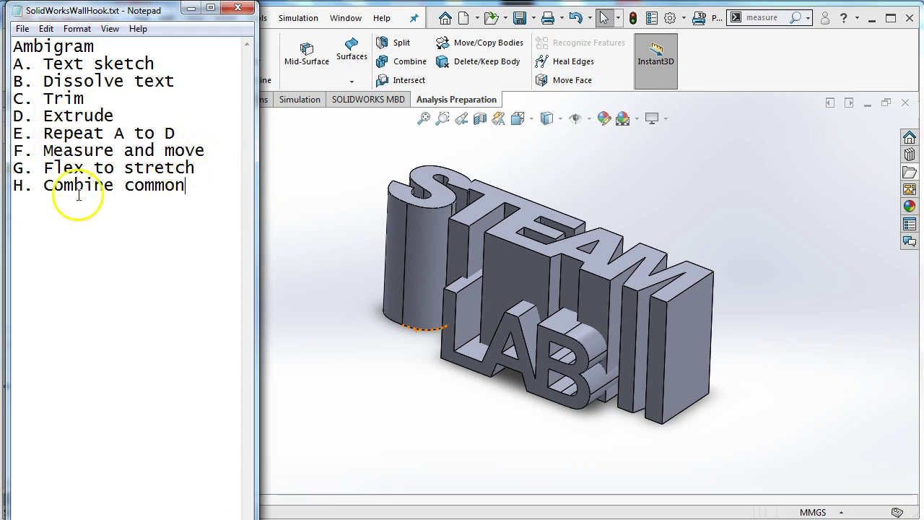
# Bring the SOLIDWORKS window back in front of Notepad
pyautogui.click(421, 407)
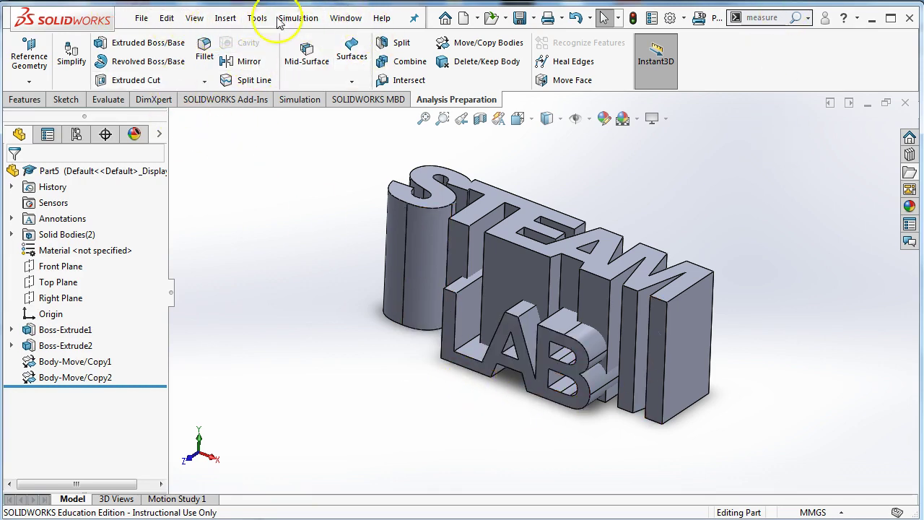
# Select the LAB body and browse Insert > Features to find Flex
pyautogui.click(455, 370)
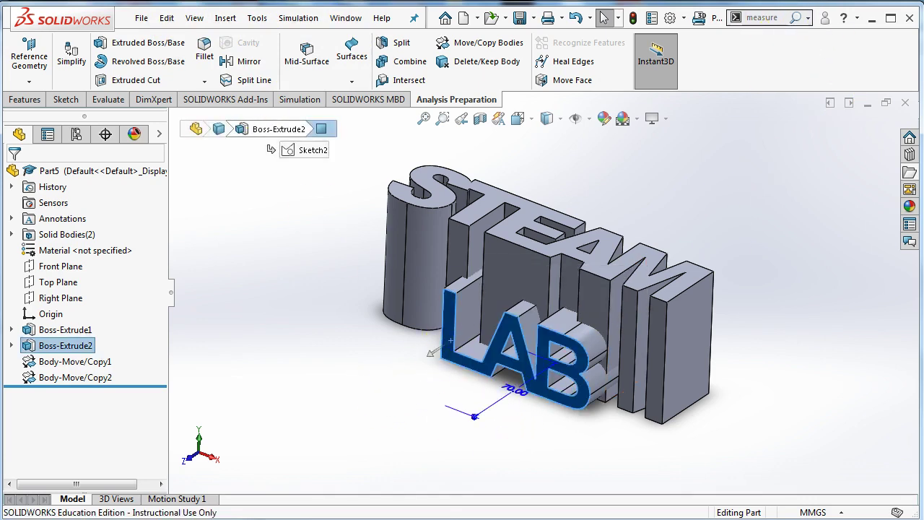
pyautogui.click(221, 19)
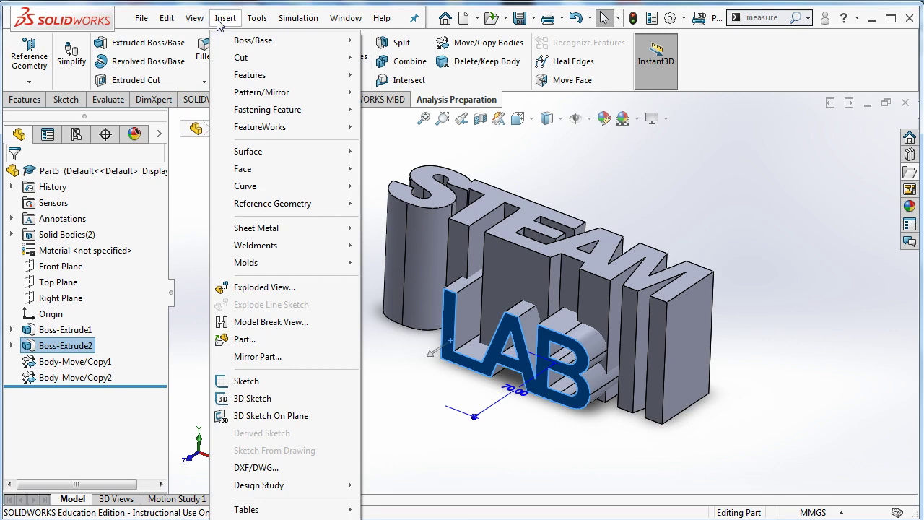
pyautogui.click(252, 26)
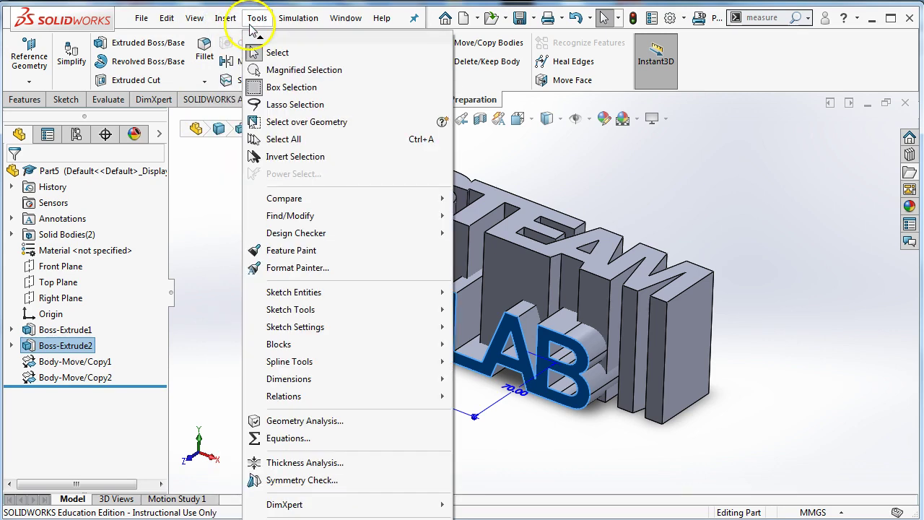
pyautogui.moveTo(234, 26)
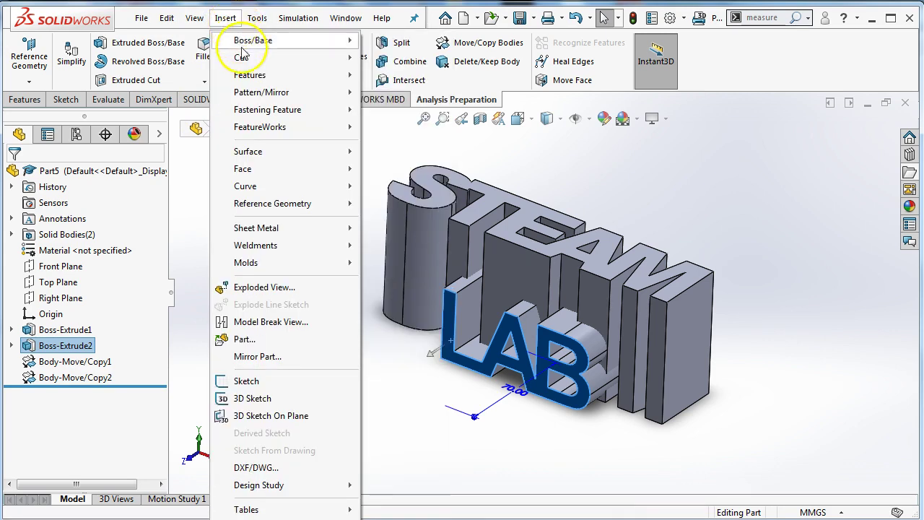
pyautogui.click(254, 82)
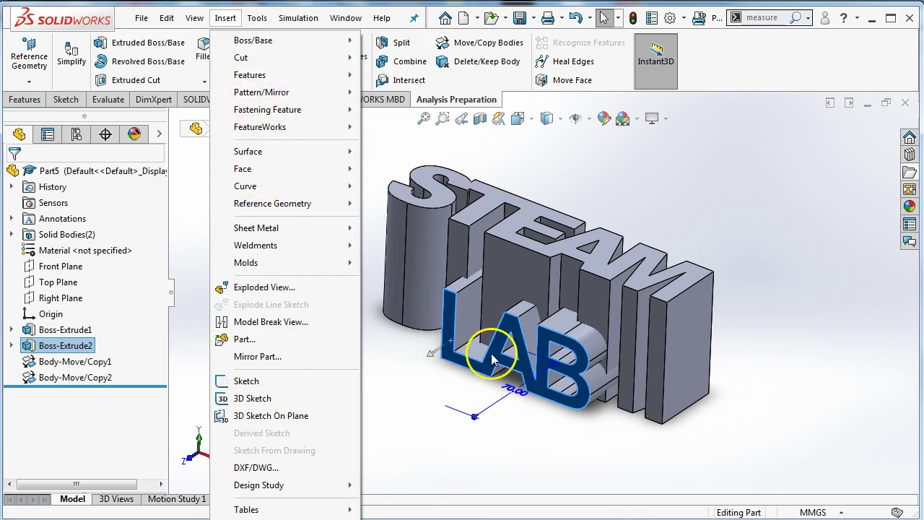
pyautogui.moveTo(295, 76)
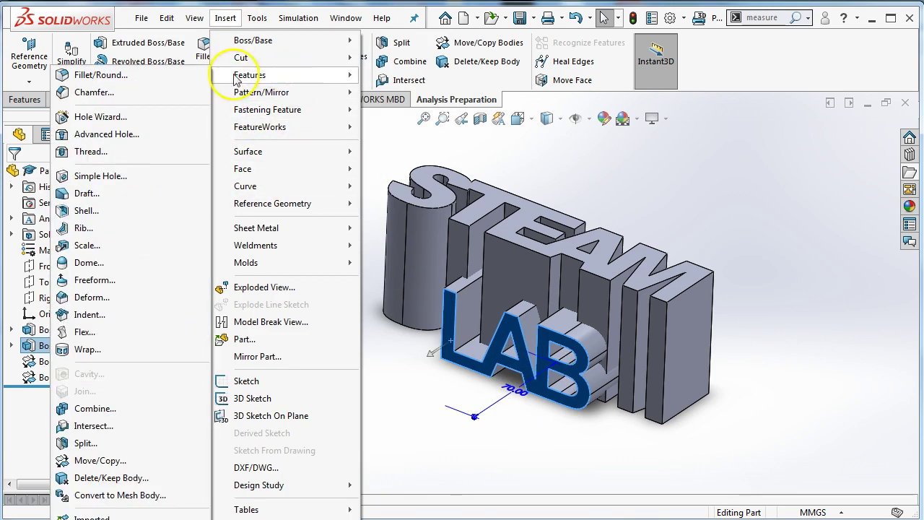
# Start a Flex on the LAB body and switch it from Bending to Stretching
pyautogui.click(85, 332)
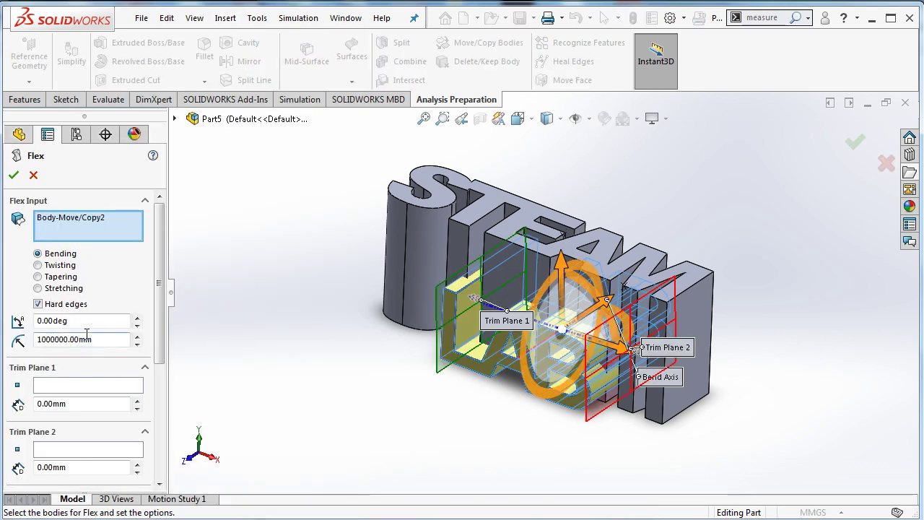
pyautogui.click(70, 245)
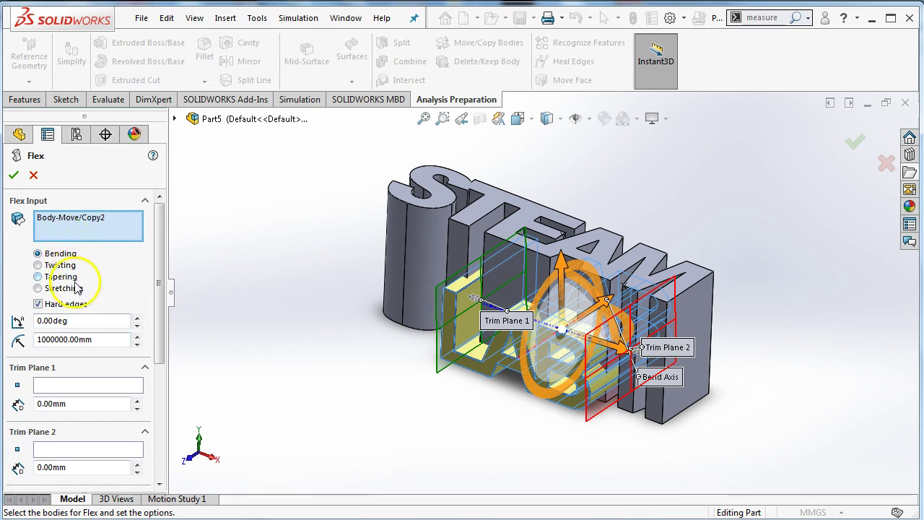
pyautogui.click(37, 288)
pyautogui.moveTo(394, 369); pyautogui.dragTo(423, 371, button='middle')
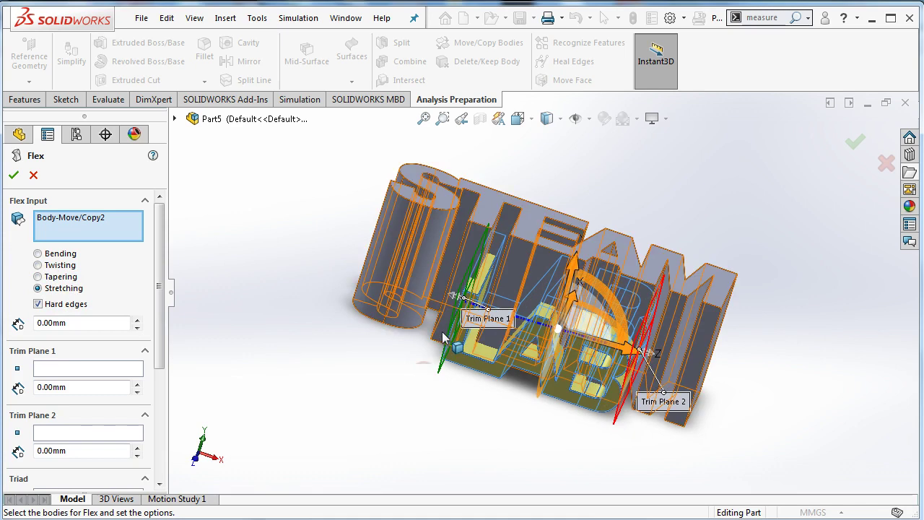
pyautogui.click(646, 415)
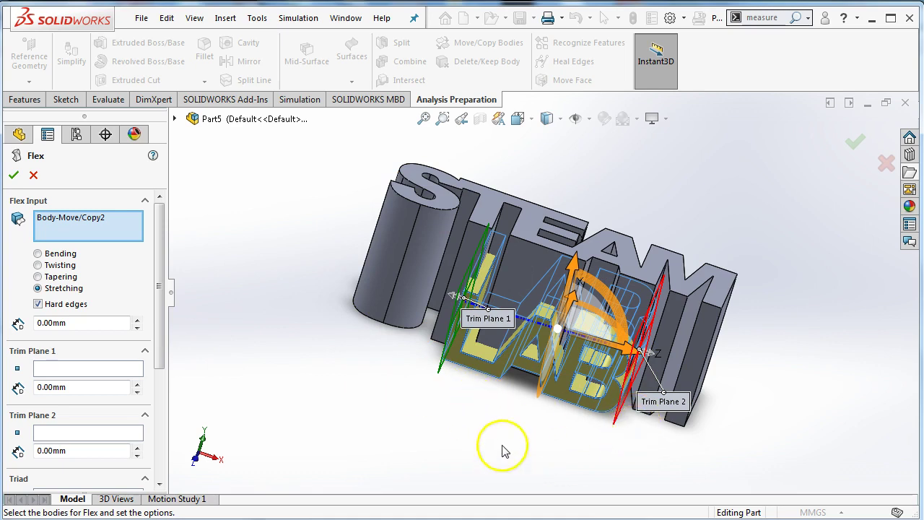
# Raise the stretch distance to 80 mm and preview it from a near-front view
pyautogui.click(137, 320)
pyautogui.click(137, 320)
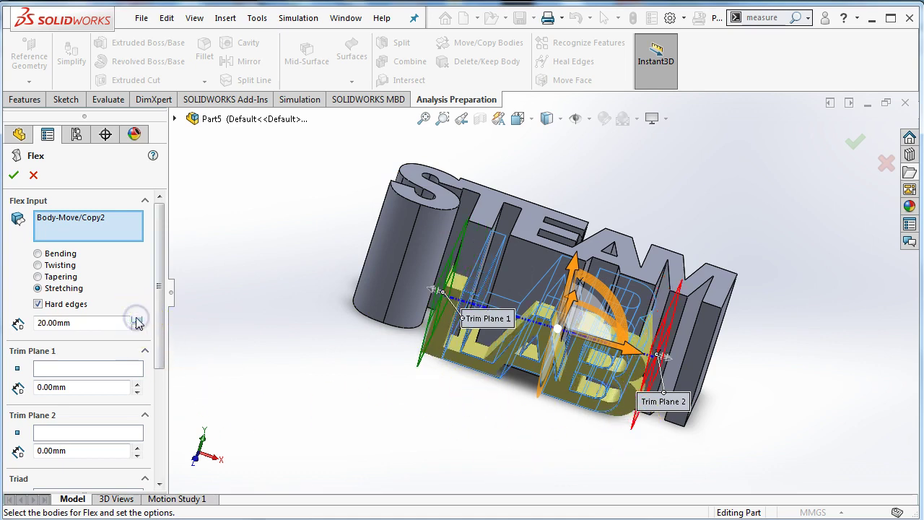
pyautogui.click(137, 320)
pyautogui.click(137, 320)
pyautogui.click(137, 320)
pyautogui.click(137, 320)
pyautogui.click(137, 320)
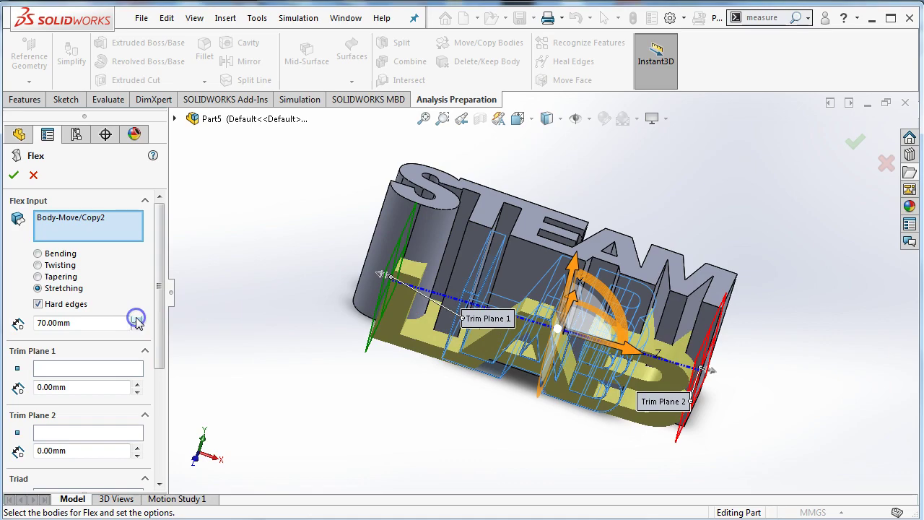
pyautogui.click(138, 320)
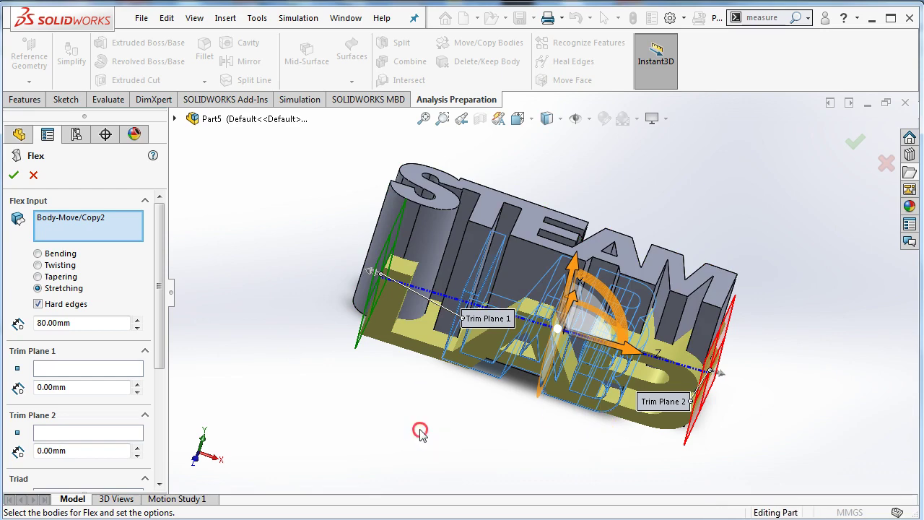
pyautogui.moveTo(421, 432); pyautogui.dragTo(436, 359, button='middle')
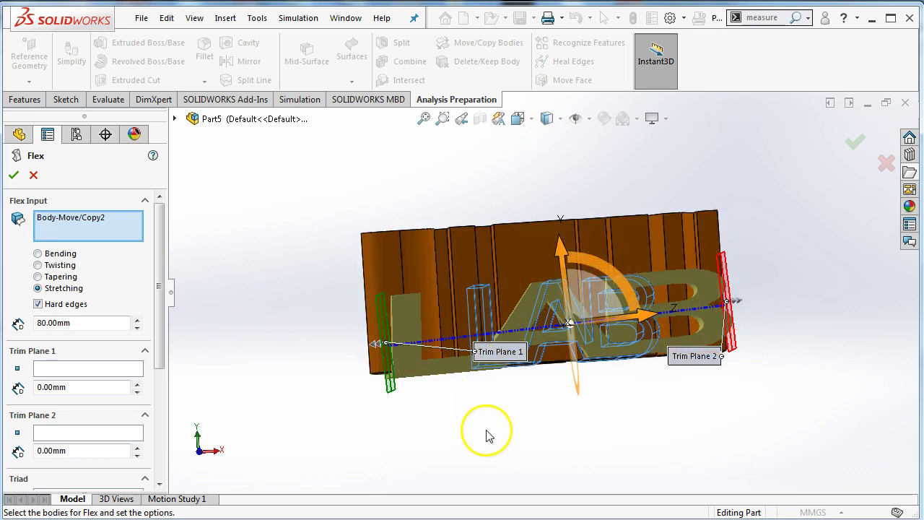
# Cancel the unfinished flex, switch to the Front view, and select the LAB body
pyautogui.press('Escape')
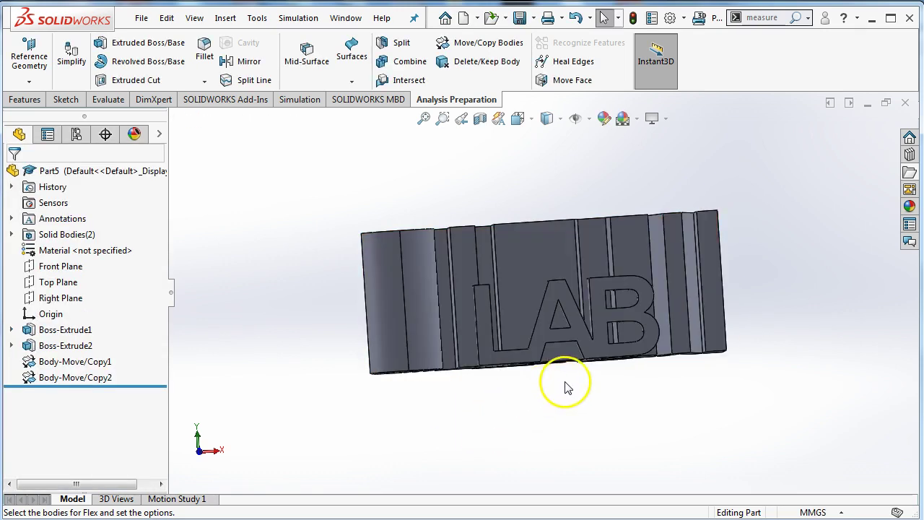
pyautogui.click(518, 119)
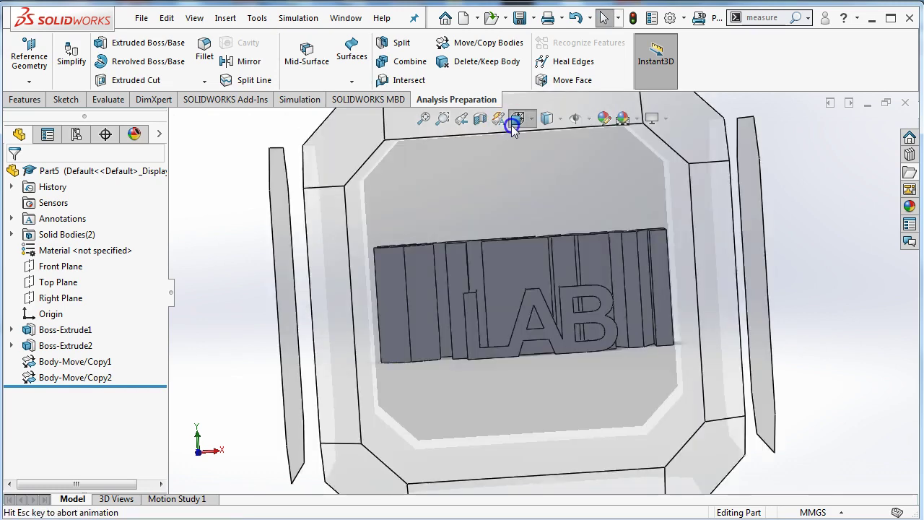
pyautogui.click(496, 305)
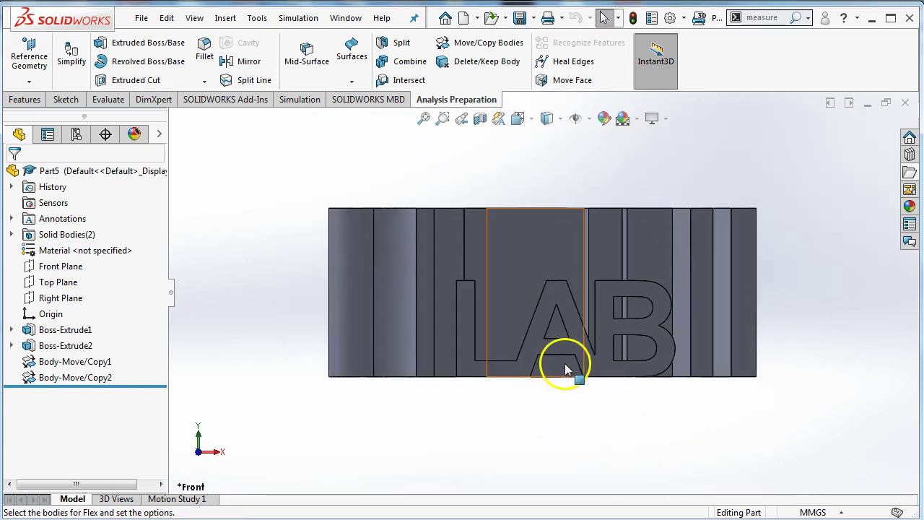
pyautogui.click(575, 345)
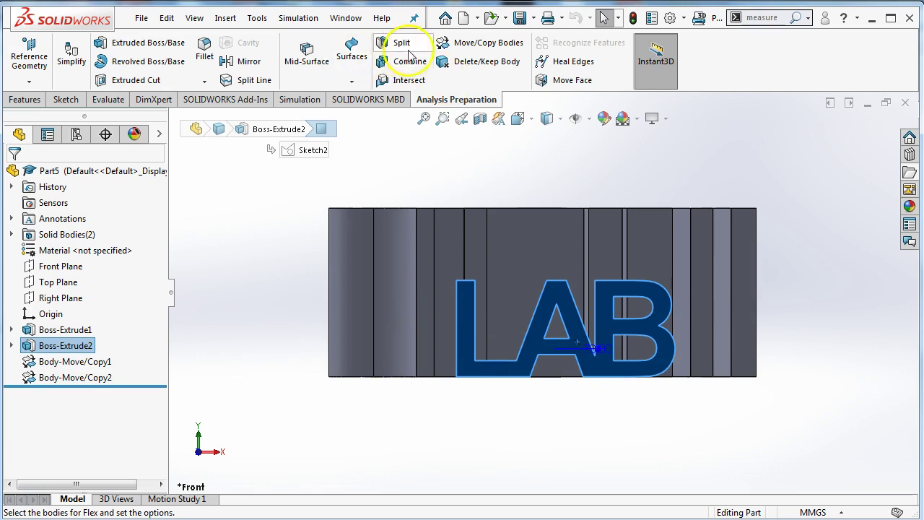
# Find 'flex' through the command search and start a new Flex
pyautogui.click(225, 19)
pyautogui.click(257, 19)
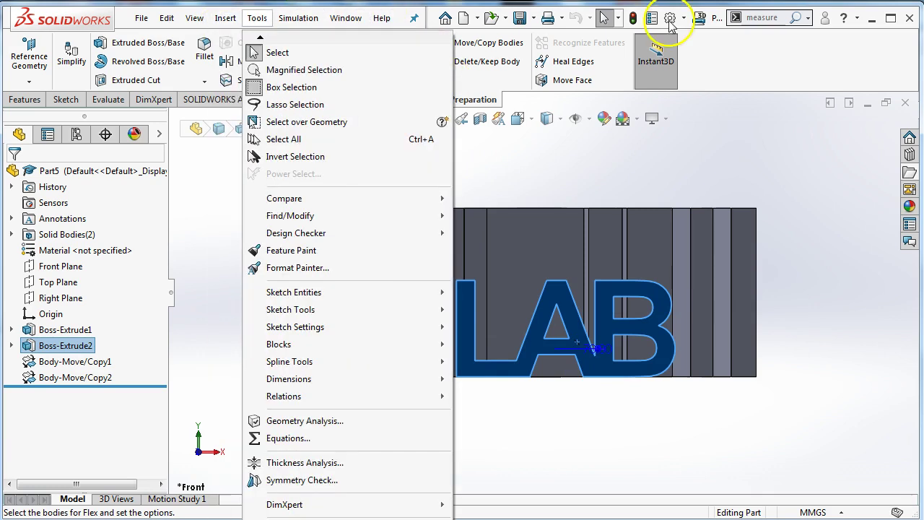
pyautogui.click(774, 20)
pyautogui.write('f')
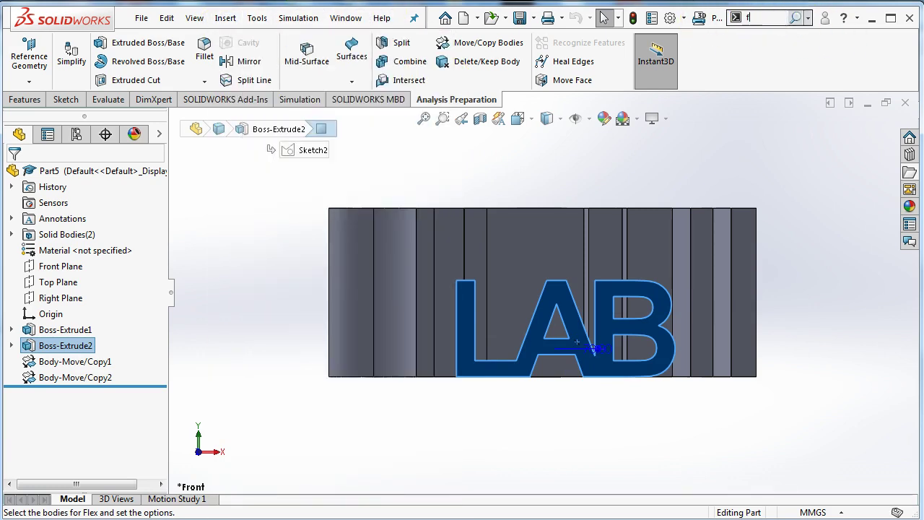
pyautogui.write('lex')
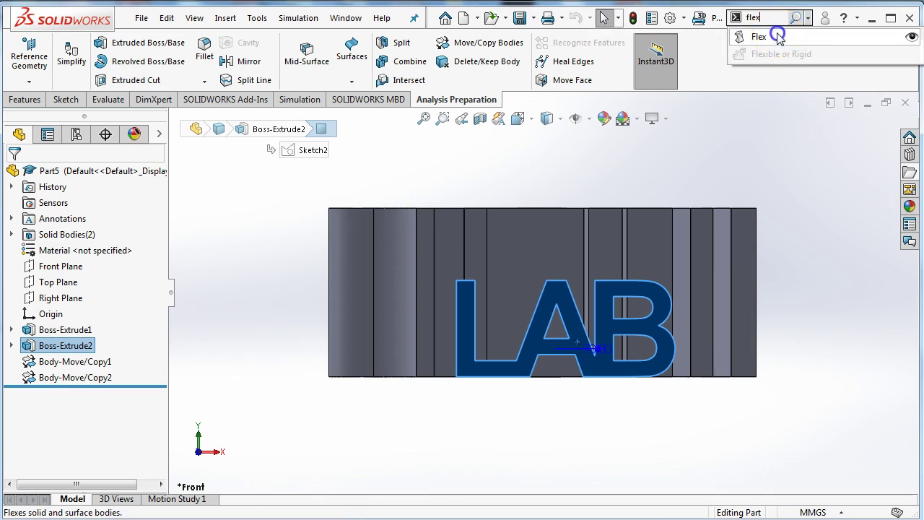
pyautogui.click(758, 36)
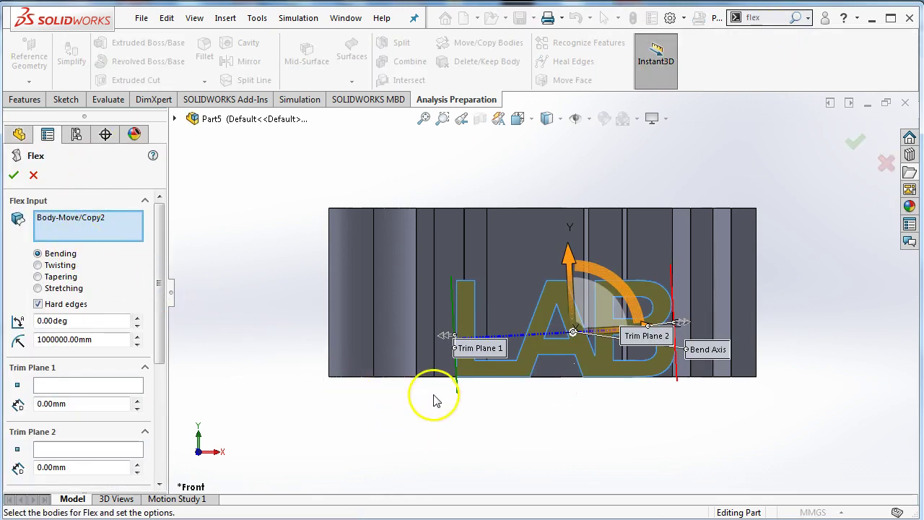
# Flex Body-Move/Copy2, trying a small bend but leaving the angle at 0.00deg
pyautogui.click(656, 275)
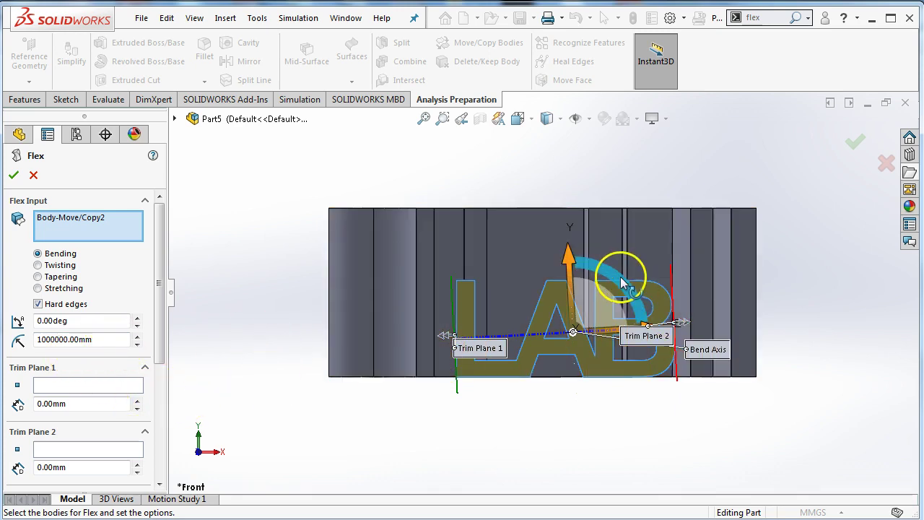
pyautogui.moveTo(621, 280); pyautogui.dragTo(629, 280)
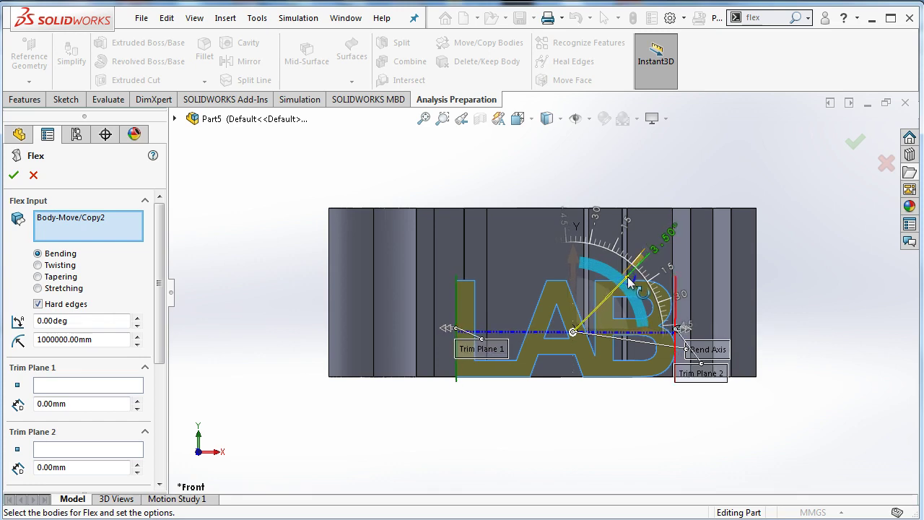
pyautogui.moveTo(629, 282); pyautogui.dragTo(629, 282)
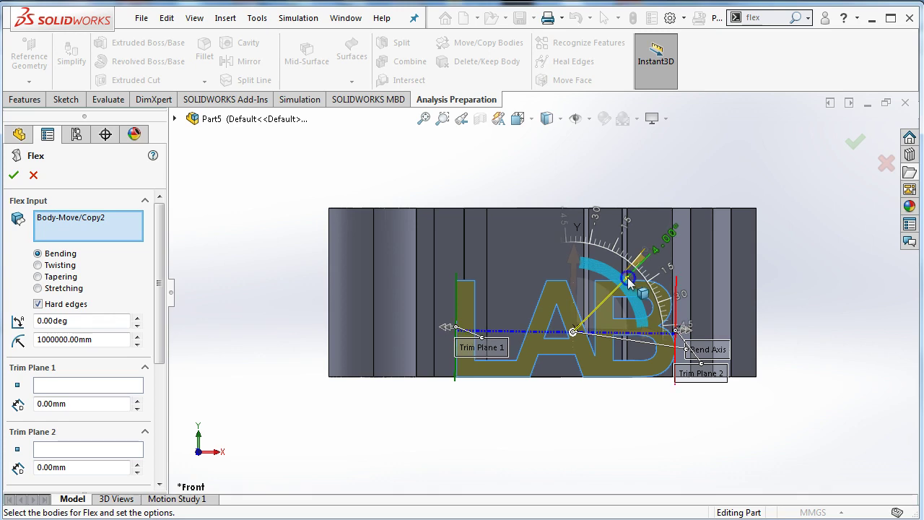
pyautogui.click(524, 396)
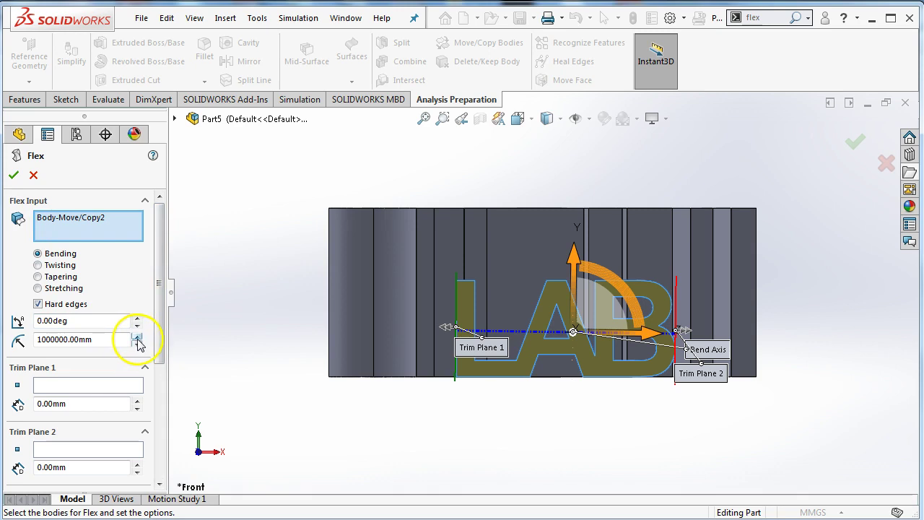
# Switch the Flex to Stretching, raise the distance to 90.00 mm, and apply it as Flex1
pyautogui.click(38, 289)
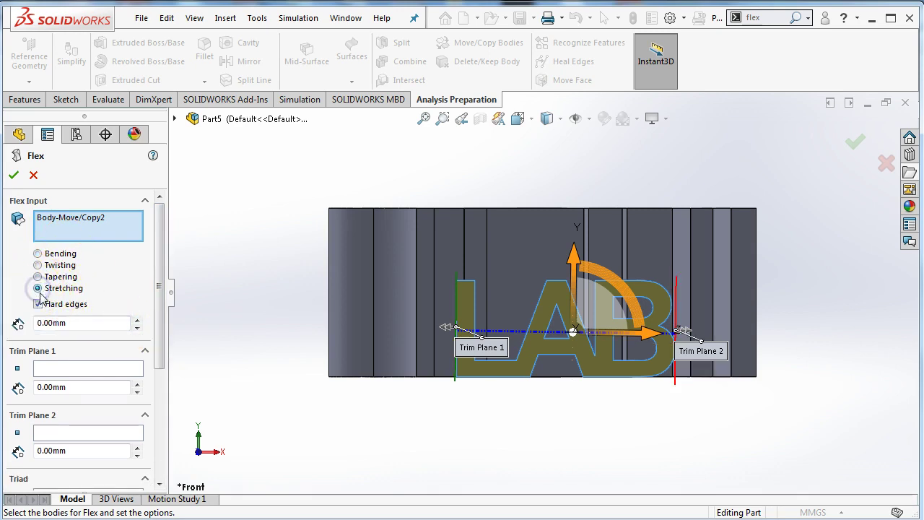
pyautogui.click(138, 320)
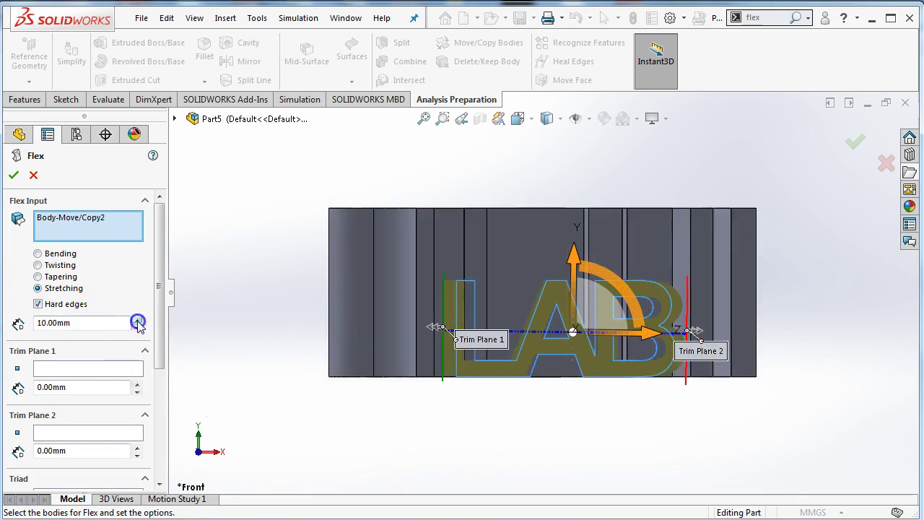
pyautogui.click(137, 320)
pyautogui.click(137, 320)
pyautogui.click(138, 320)
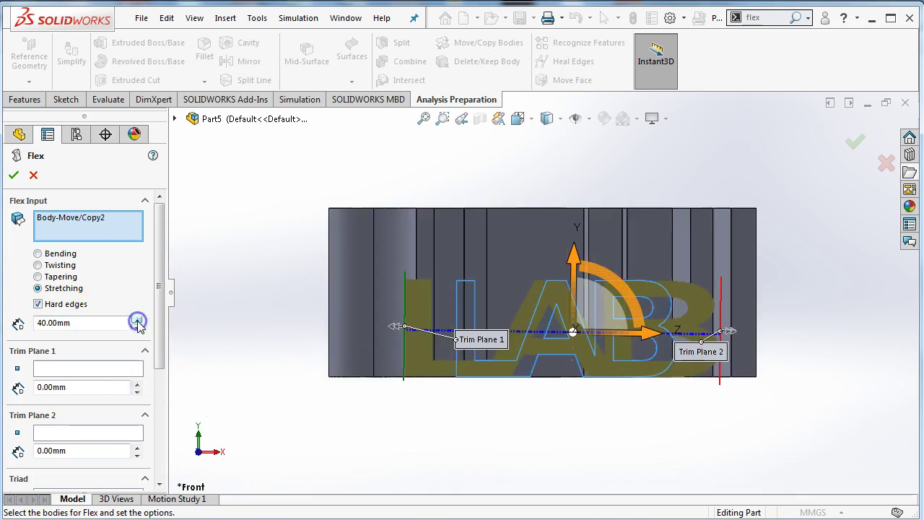
pyautogui.click(138, 320)
pyautogui.click(137, 320)
pyautogui.click(137, 320)
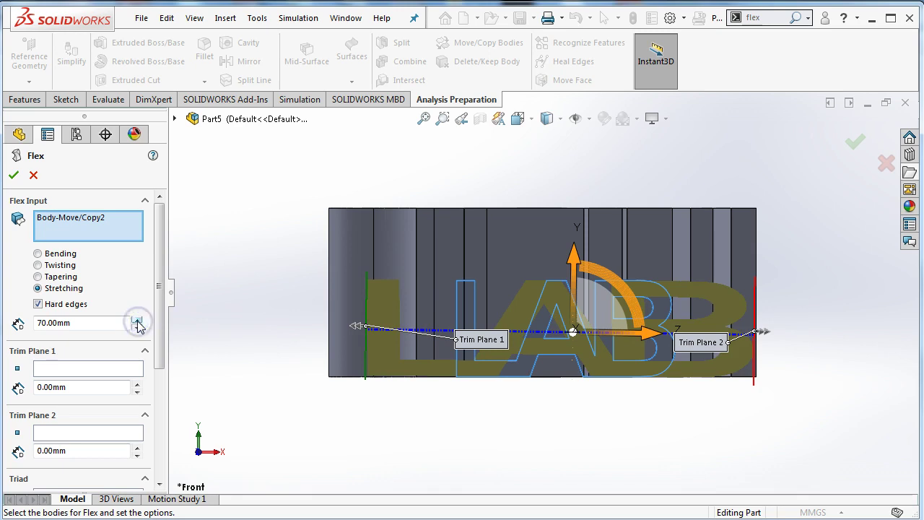
pyautogui.click(137, 320)
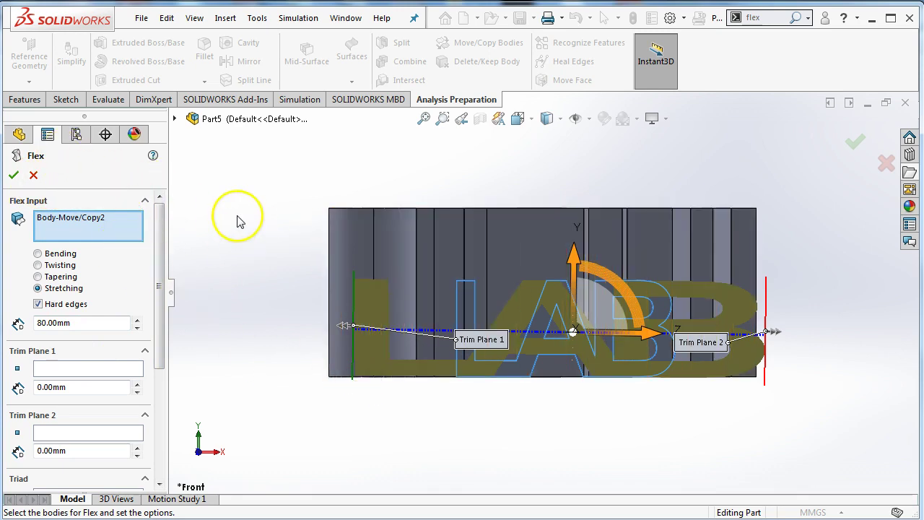
pyautogui.click(137, 320)
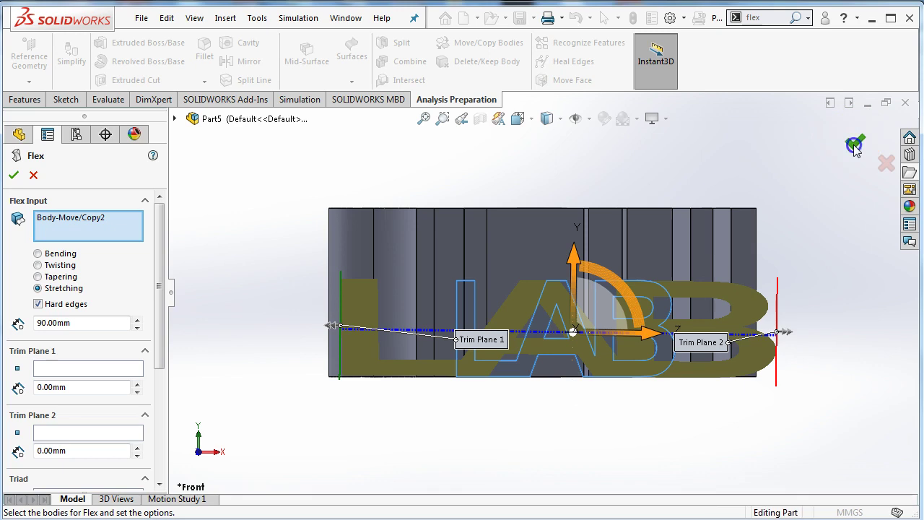
pyautogui.click(762, 442)
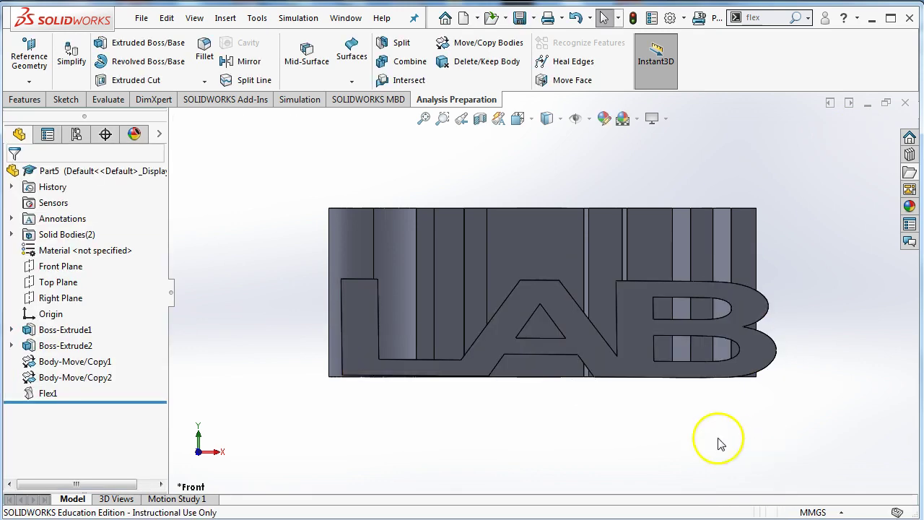
# Use Move/Copy Bodies to shift Flex1 about -6 mm in X and 13.8 mm up
pyautogui.click(588, 346)
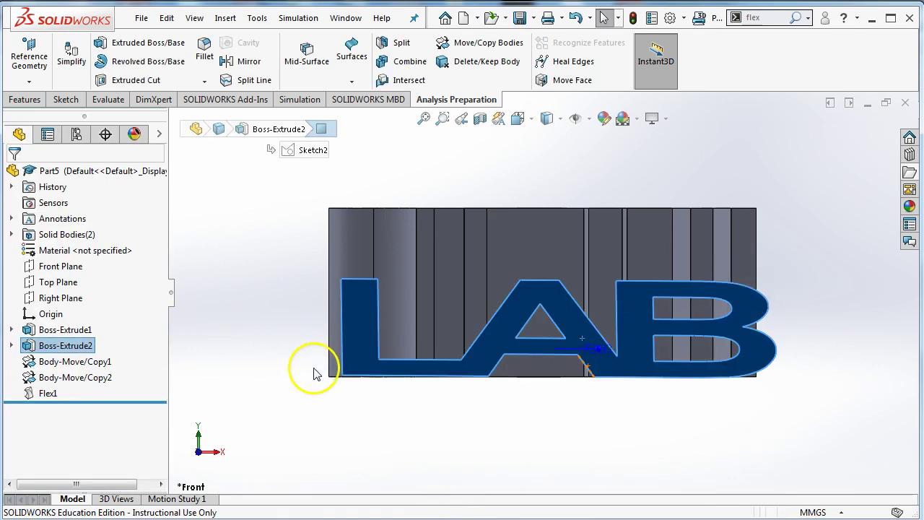
pyautogui.click(476, 44)
pyautogui.moveTo(632, 332); pyautogui.dragTo(547, 349)
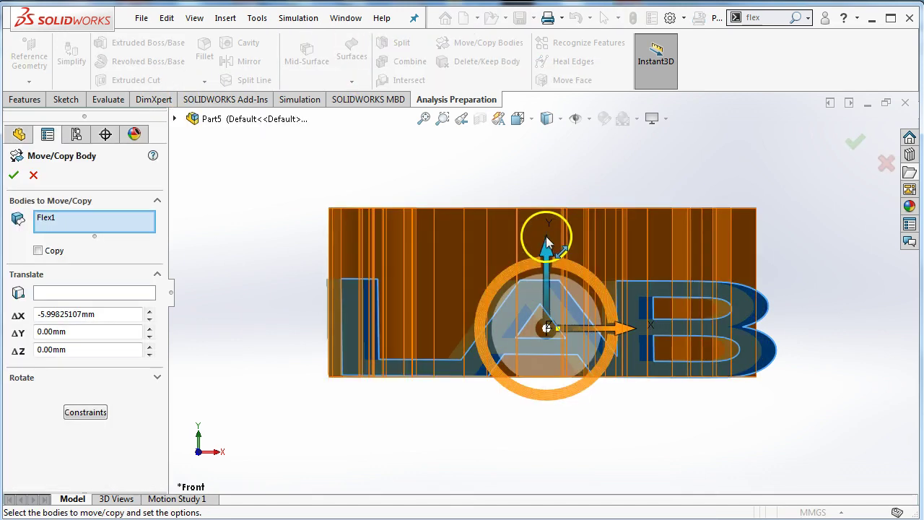
pyautogui.moveTo(546, 249); pyautogui.dragTo(547, 212)
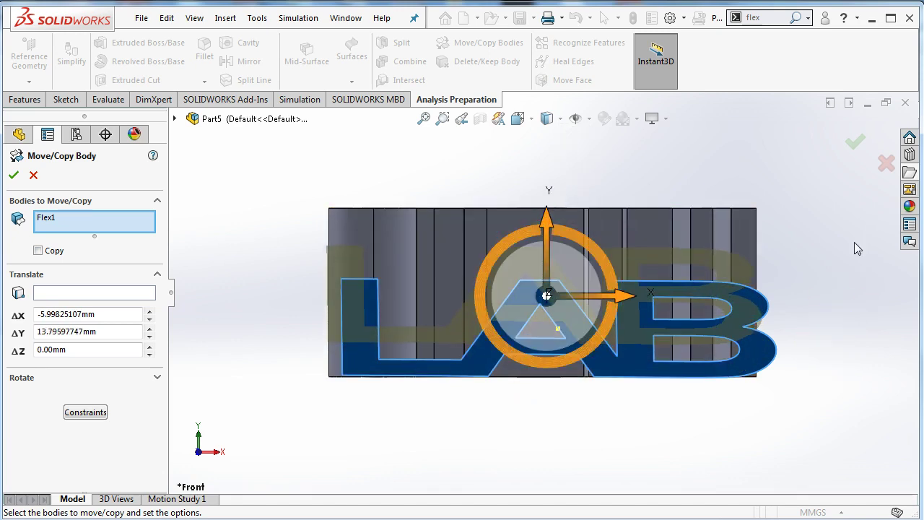
pyautogui.click(854, 147)
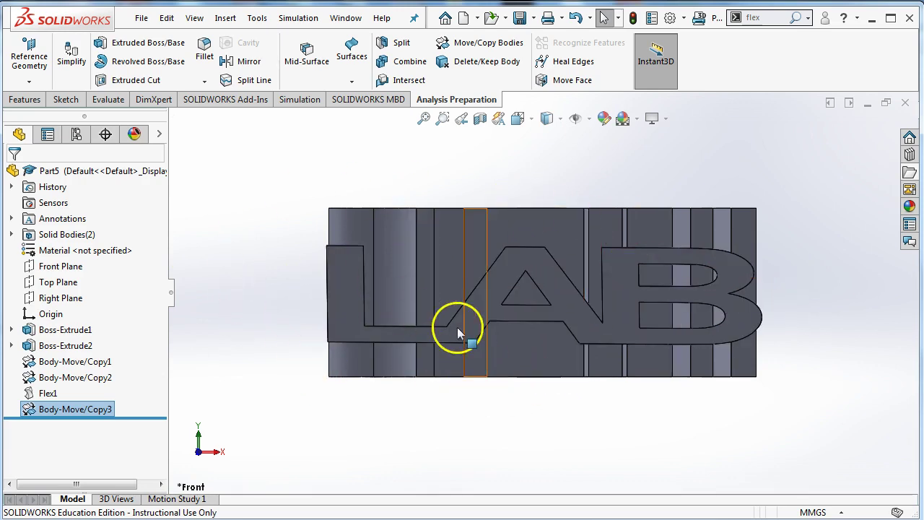
# Combine Boss-Extrude1 and Body-Move/Copy3 with Common, preview the result, and accept it as Combine2
pyautogui.moveTo(543, 371); pyautogui.dragTo(505, 365, button='middle')
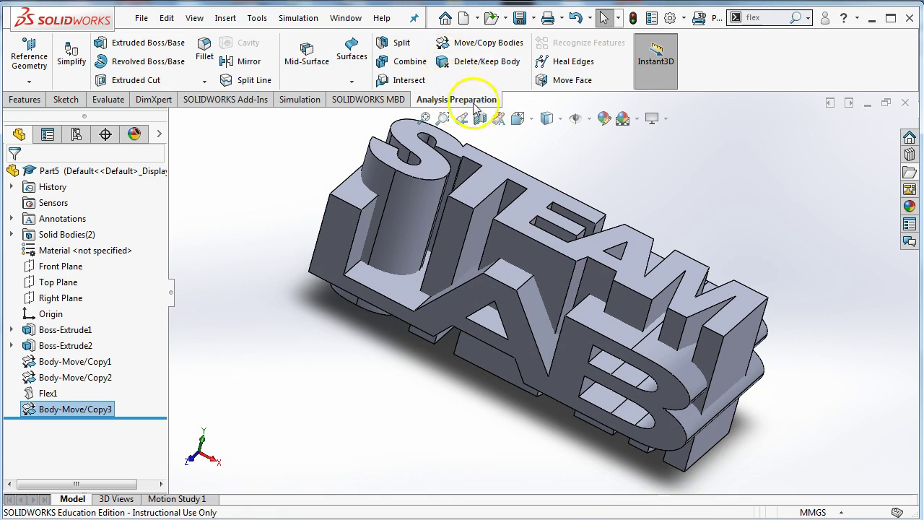
pyautogui.click(405, 62)
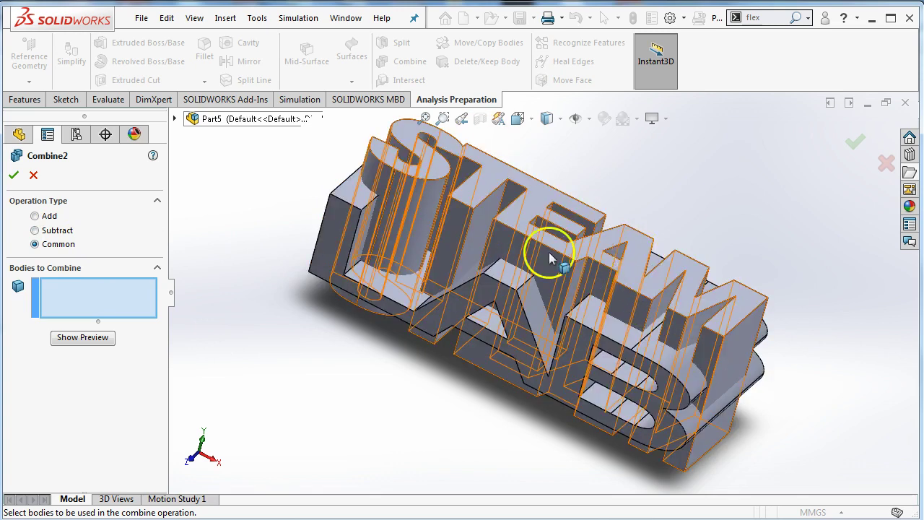
pyautogui.click(495, 236)
pyautogui.click(448, 320)
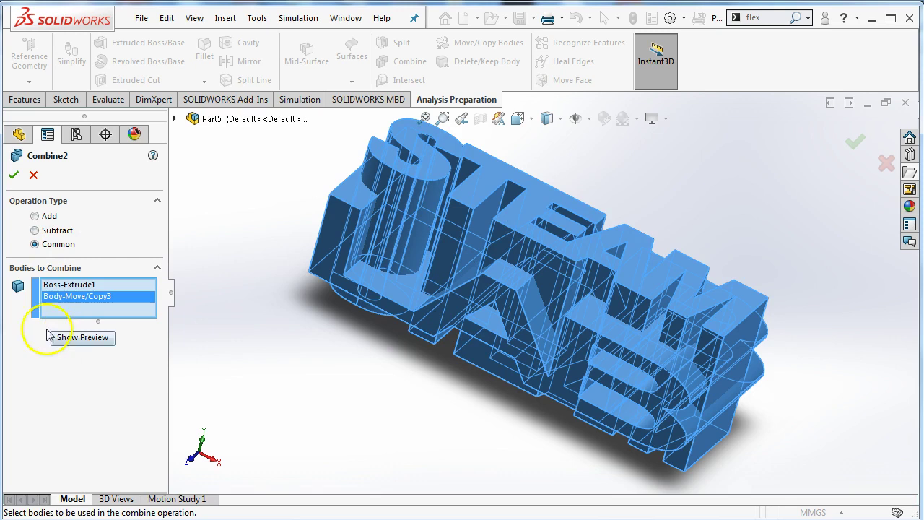
pyautogui.click(94, 341)
pyautogui.moveTo(370, 374); pyautogui.dragTo(343, 401, button='middle')
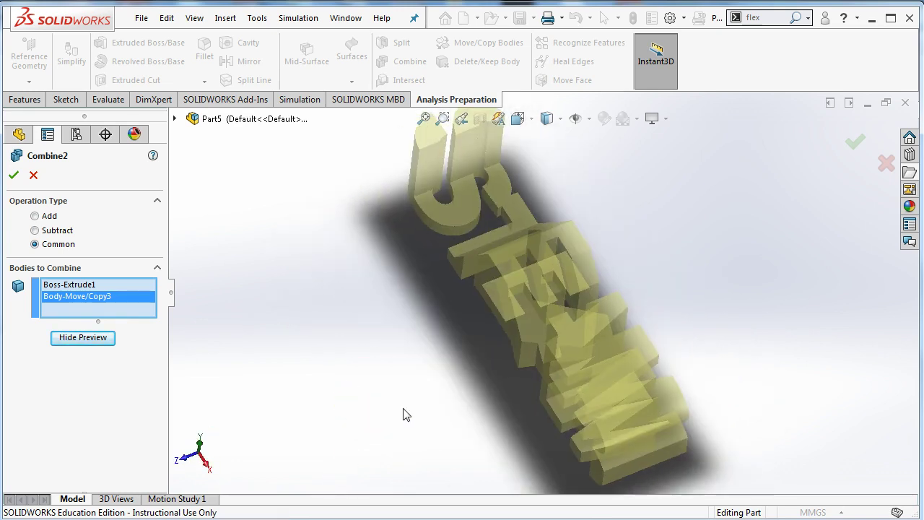
pyautogui.click(854, 145)
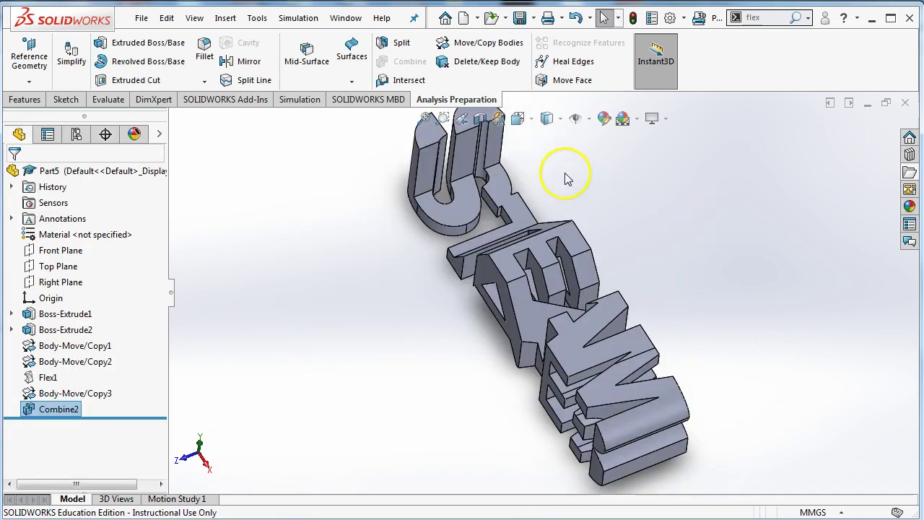
# Switch to the Top view to read STEAM, then orbit to a tilted view reading LAB
pyautogui.click(517, 121)
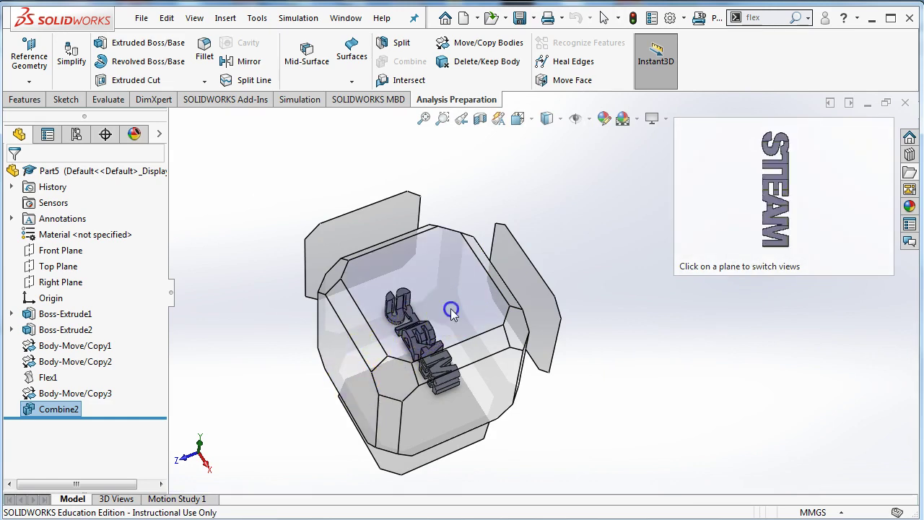
pyautogui.click(452, 311)
pyautogui.moveTo(446, 310); pyautogui.dragTo(686, 179, button='middle')
pyautogui.moveTo(531, 334); pyautogui.dragTo(510, 358, button='middle')
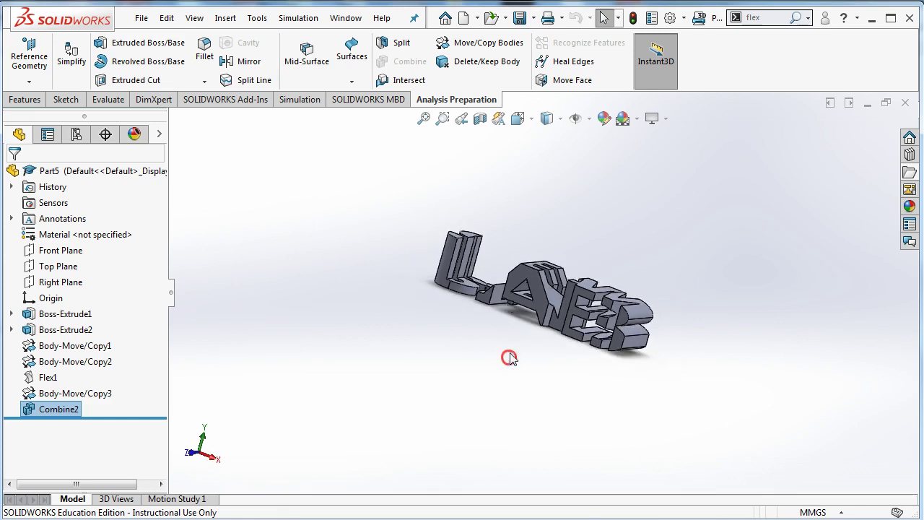
# Orbit the Combine2 solid through the STEAM side, the LAB front view, and the top faces
pyautogui.moveTo(616, 366); pyautogui.dragTo(626, 455, button='middle')
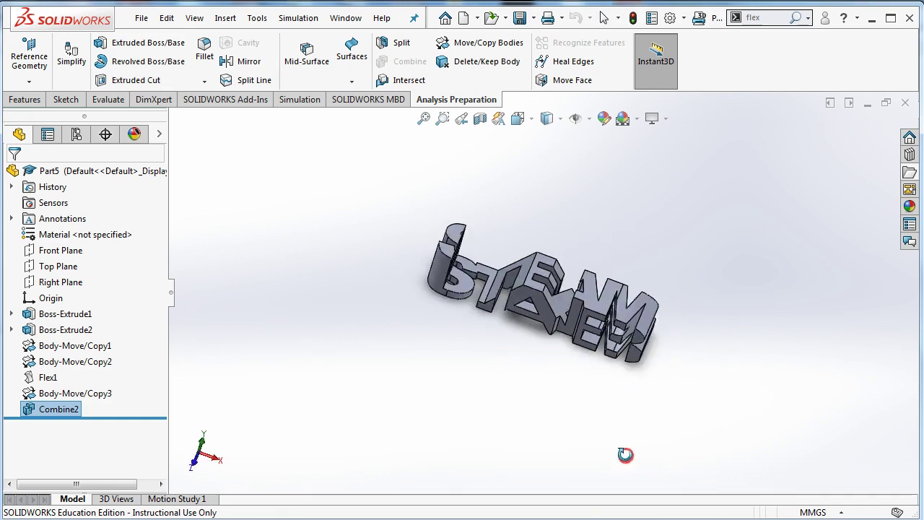
pyautogui.moveTo(605, 282); pyautogui.dragTo(538, 325, button='middle')
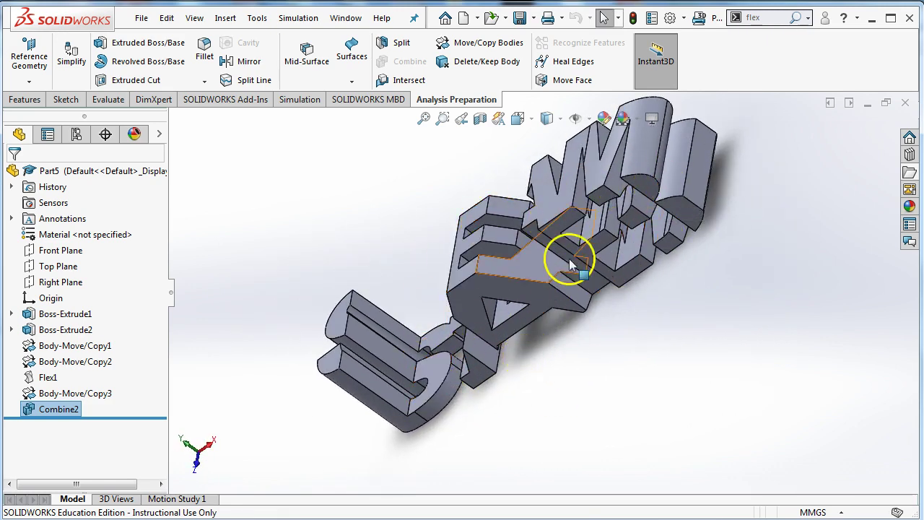
pyautogui.moveTo(549, 382); pyautogui.dragTo(545, 269, button='middle')
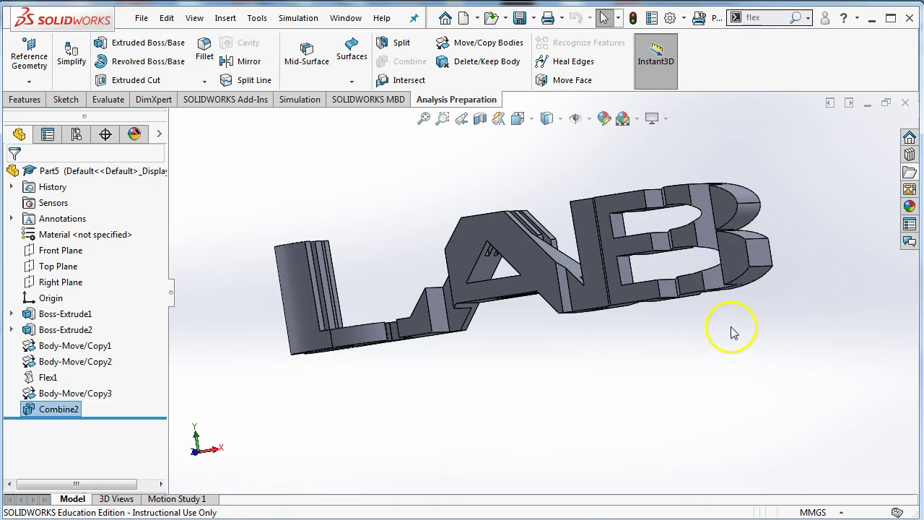
pyautogui.moveTo(518, 329); pyautogui.dragTo(523, 483, button='middle')
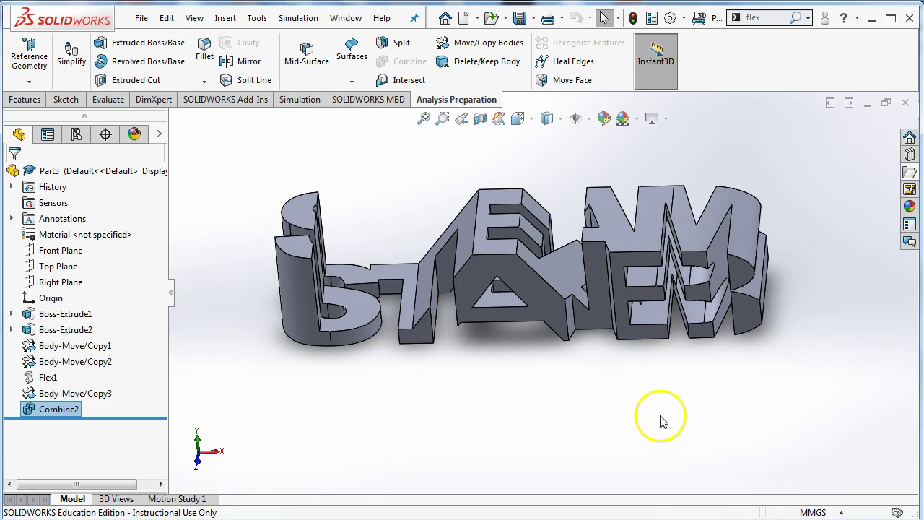
pyautogui.moveTo(544, 354); pyautogui.dragTo(498, 352, button='right')
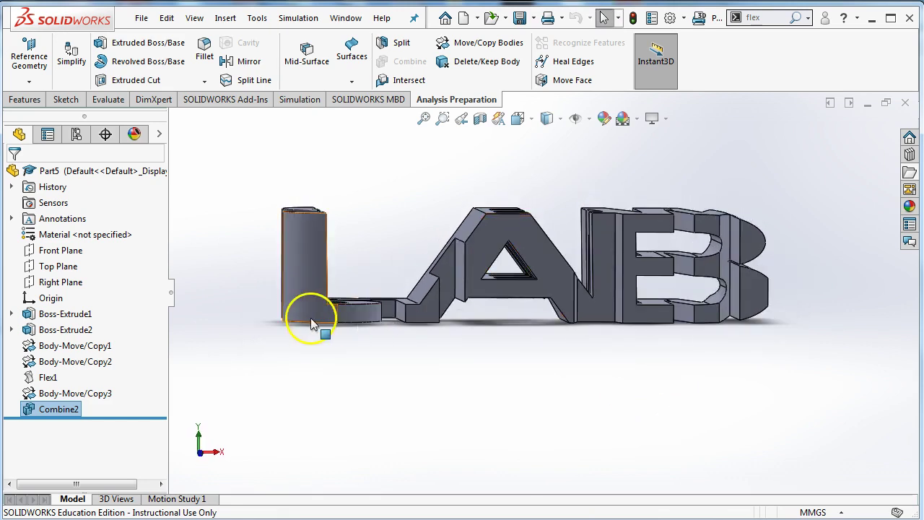
pyautogui.moveTo(668, 380); pyautogui.dragTo(628, 453, button='middle')
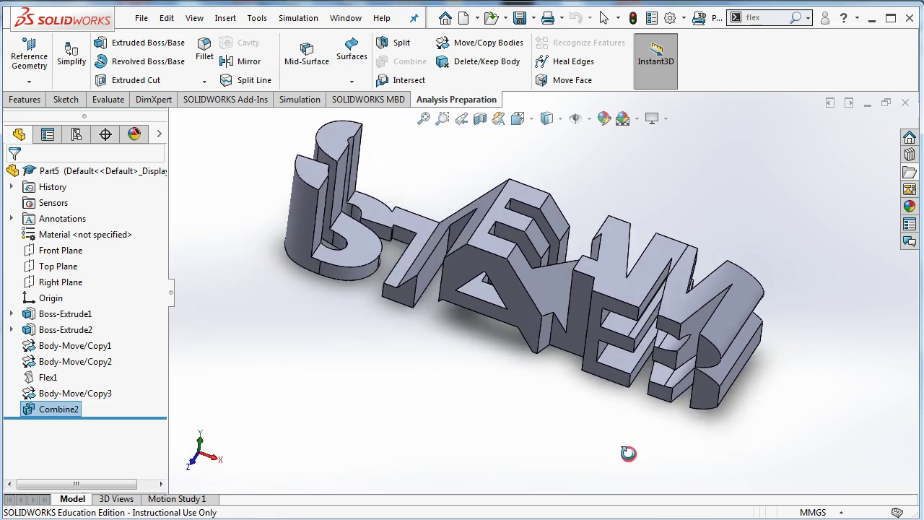